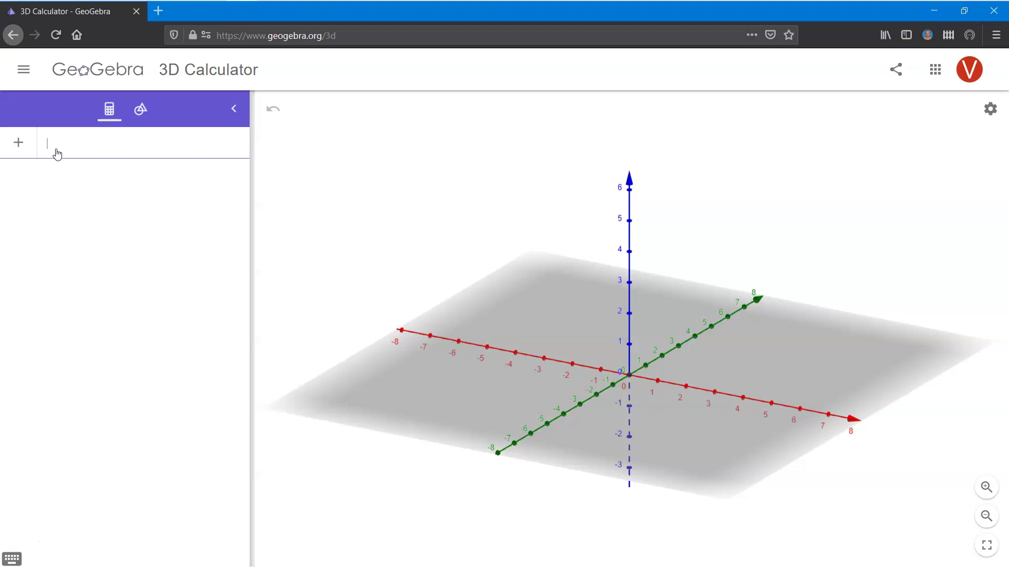
Create sliders a, b and c.
{"action": "type", "text": "a"}
{"action": "key", "text": "Return"}
{"action": "type", "text": "b"}
{"action": "key", "text": "Return"}
{"action": "type", "text": "c"}
{"action": "key", "text": "Return"}
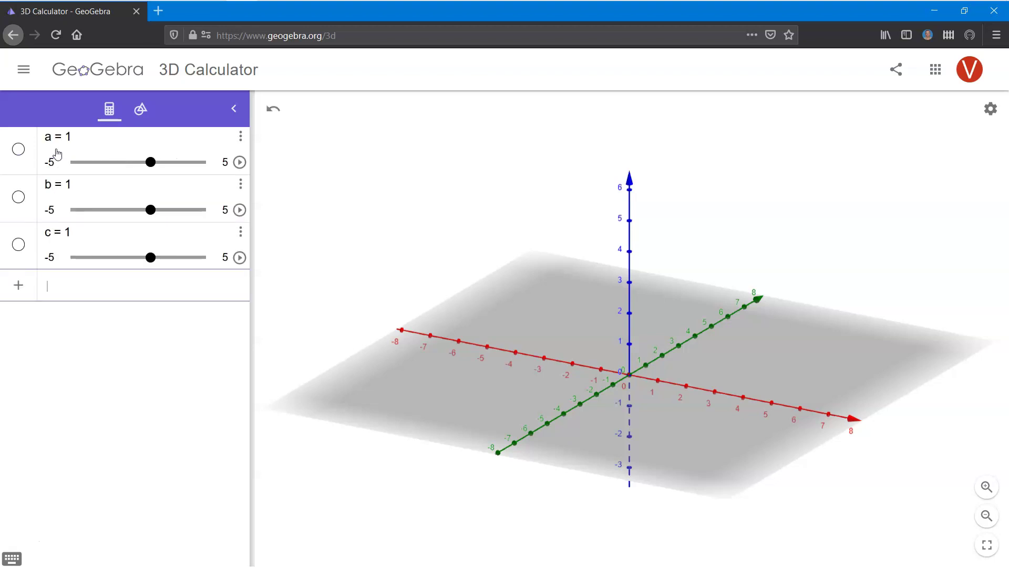
Define vector u = Vector((a, b, c)).
{"action": "type", "text": "vector("}
{"action": "type", "text": "b,c"}
{"action": "key", "text": "Return"}
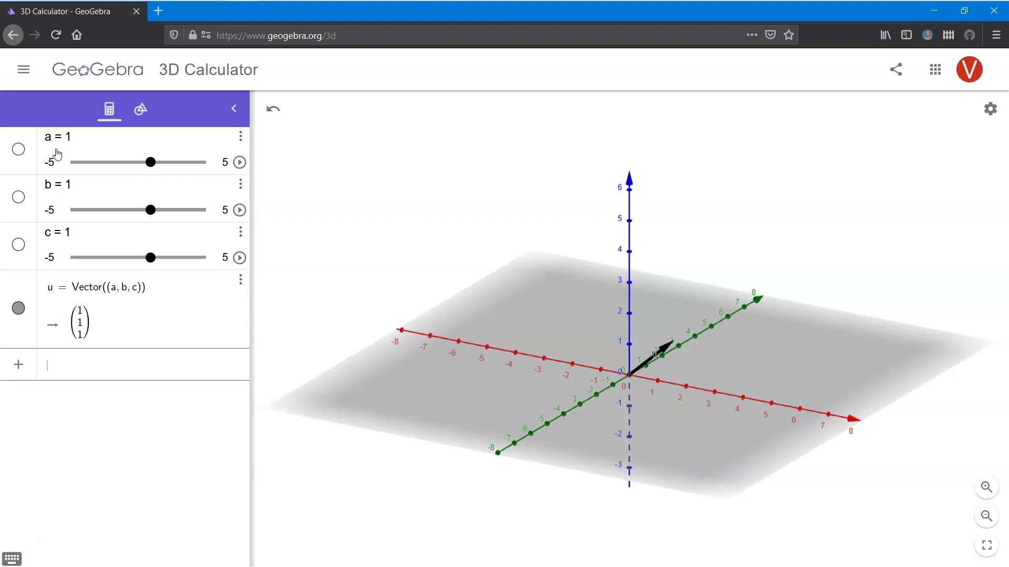
Set the sliders to a = 4.1, b = 3 and c = 5.
{"action": "left_click_drag", "start_coordinate": [151, 163], "coordinate": [190, 162]}
{"action": "left_click_drag", "start_coordinate": [151, 210], "coordinate": [175, 210]}
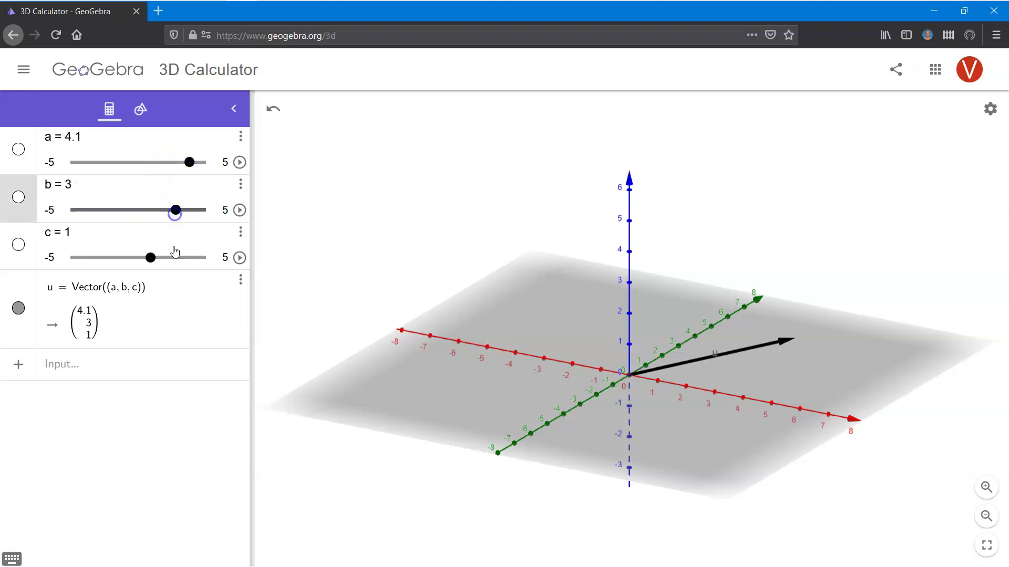
{"action": "left_click_drag", "start_coordinate": [151, 257], "coordinate": [212, 273]}
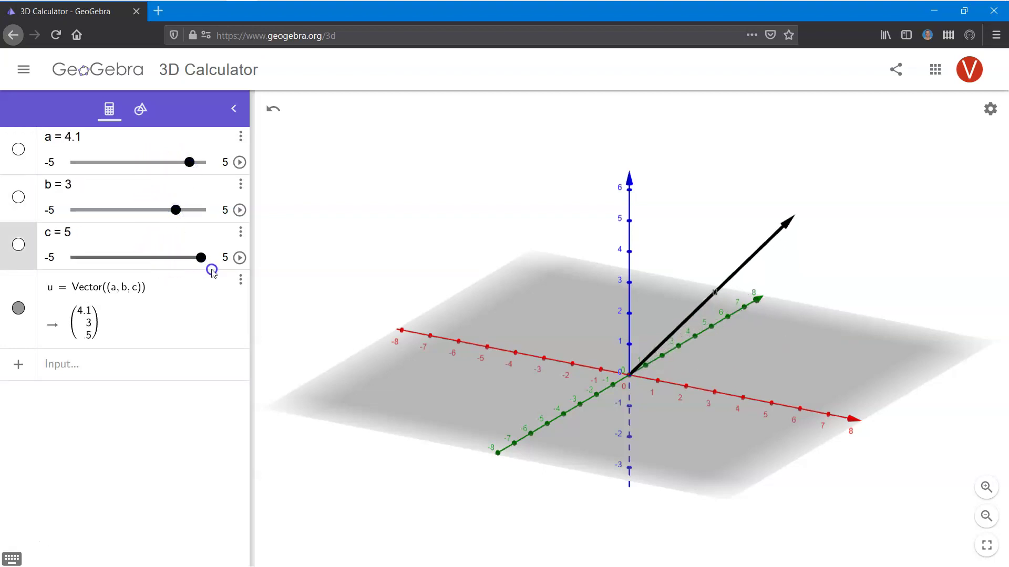
{"action": "left_click", "coordinate": [95, 357]}
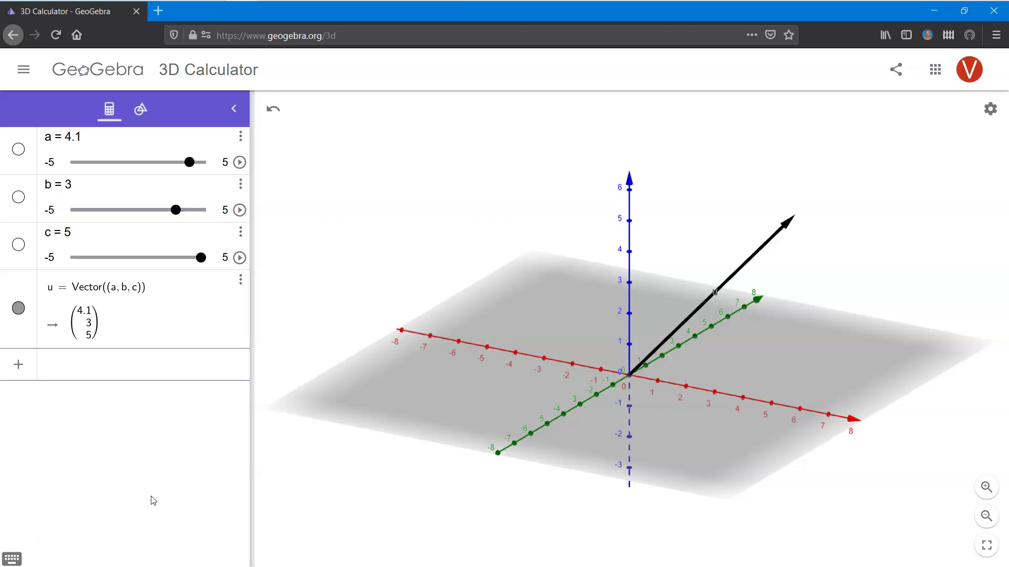
Create the x-axis unit vector v = (1, 0, 0).
{"action": "type", "text": "vector("}
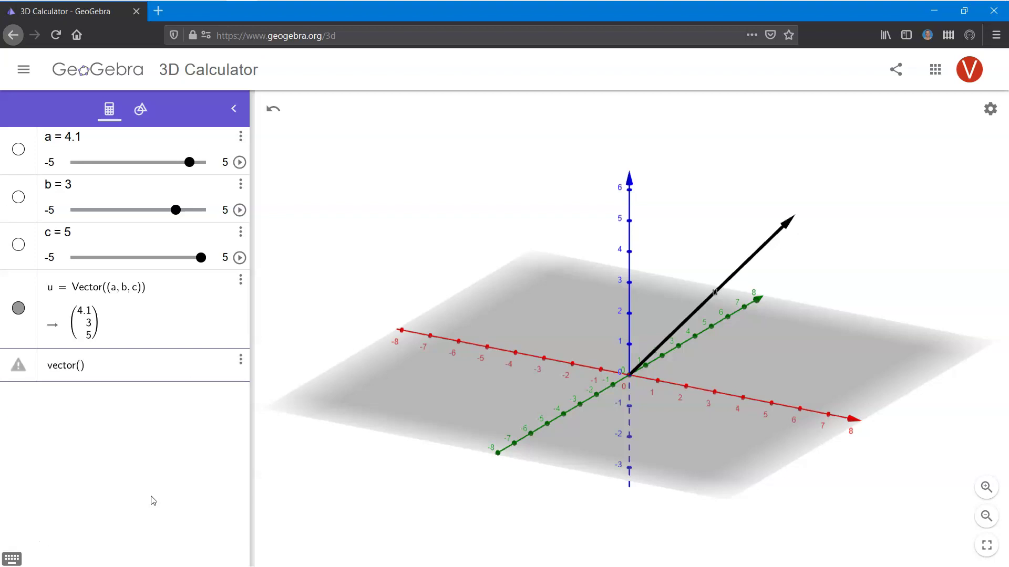
{"action": "left_click", "coordinate": [159, 491]}
{"action": "left_click", "coordinate": [150, 481]}
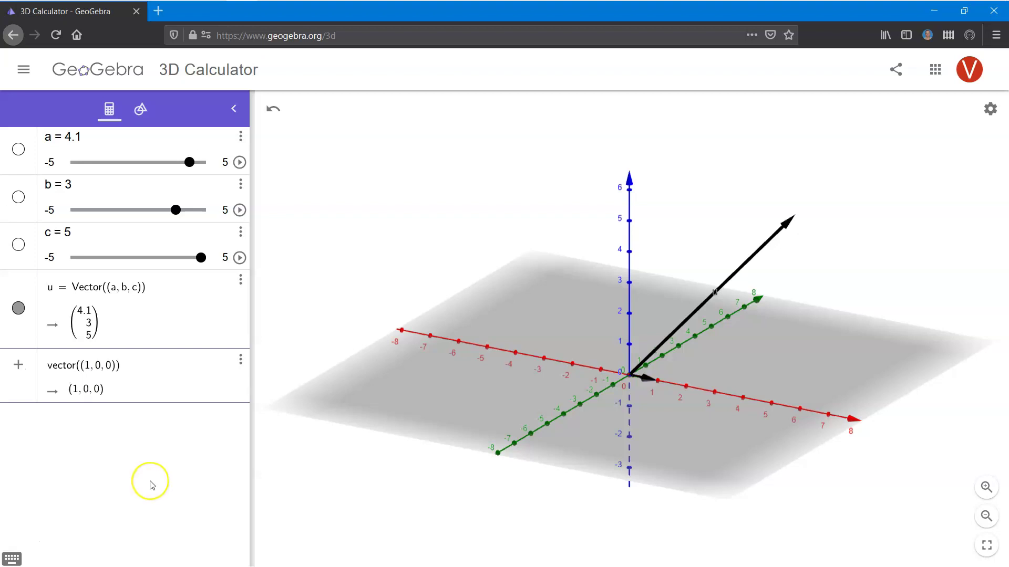
{"action": "left_click", "coordinate": [153, 484]}
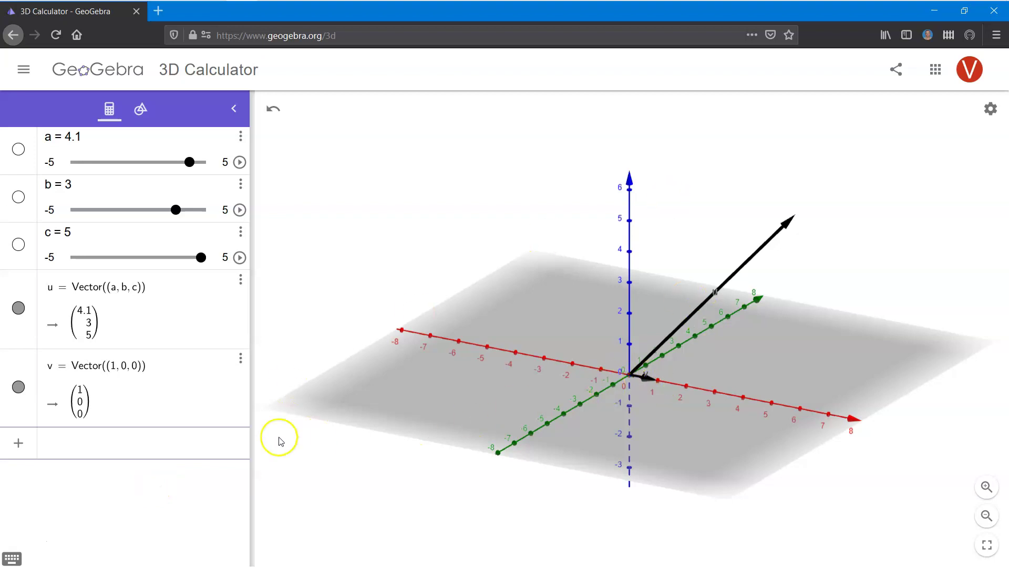
Add unit vectors w = (0, 1, 0) and d = (0, 0, 1), then restore the standard view.
{"action": "left_click", "coordinate": [139, 448]}
{"action": "type", "text": "vector("}
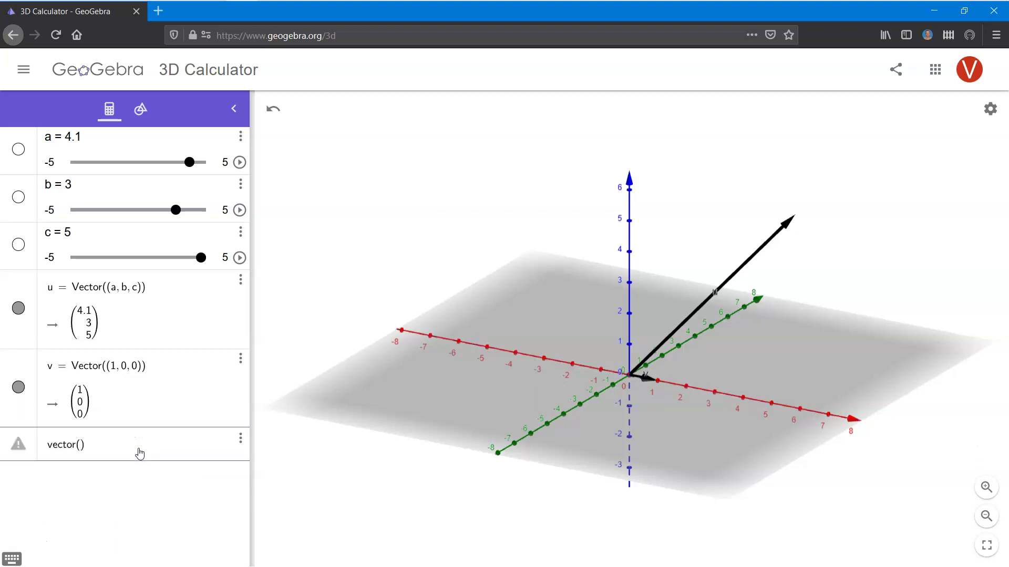
{"action": "type", "text": "(0,1,0"}
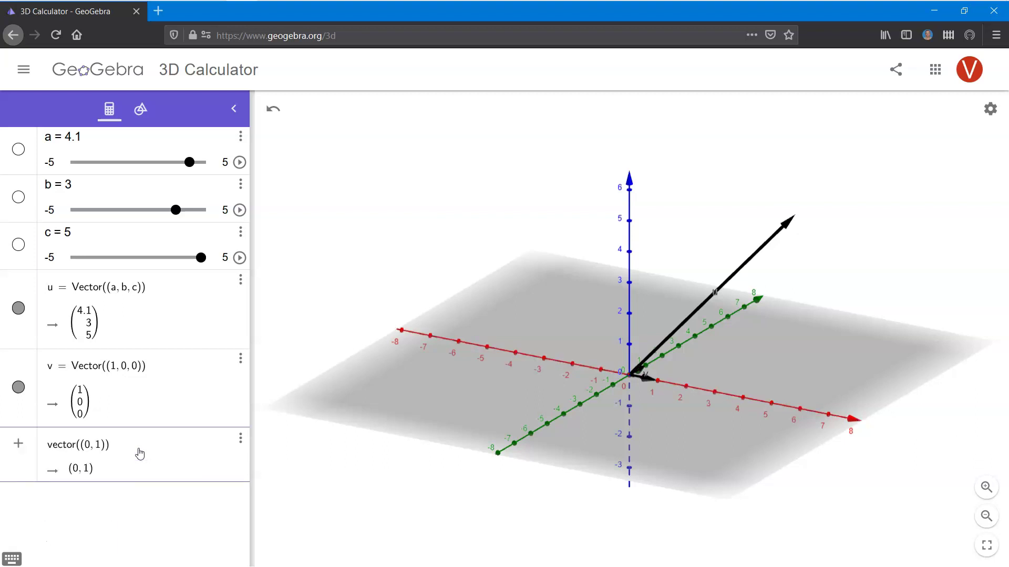
{"action": "key", "text": "Return"}
{"action": "type", "text": "vector("}
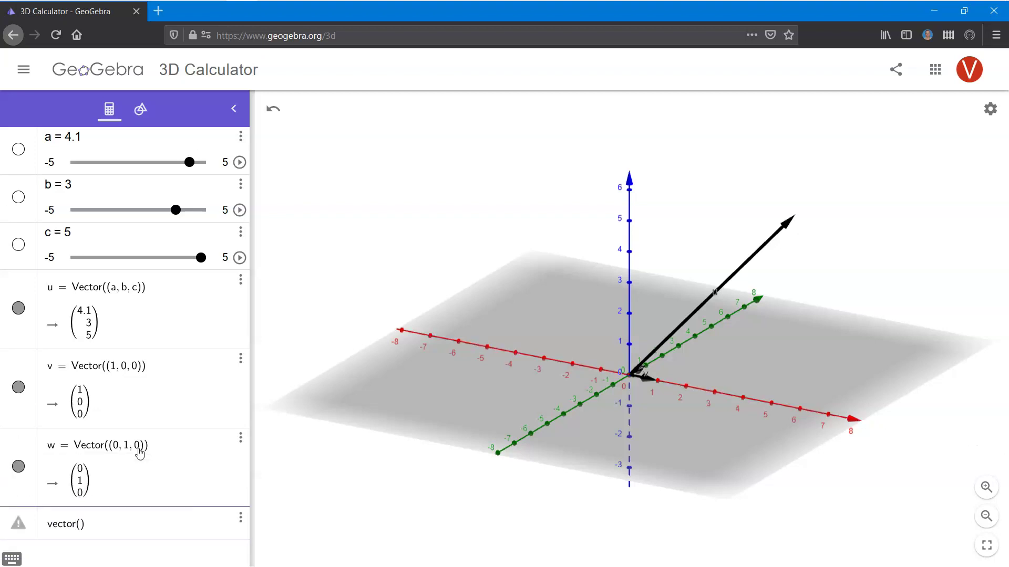
{"action": "type", "text": "(0, 0, 1"}
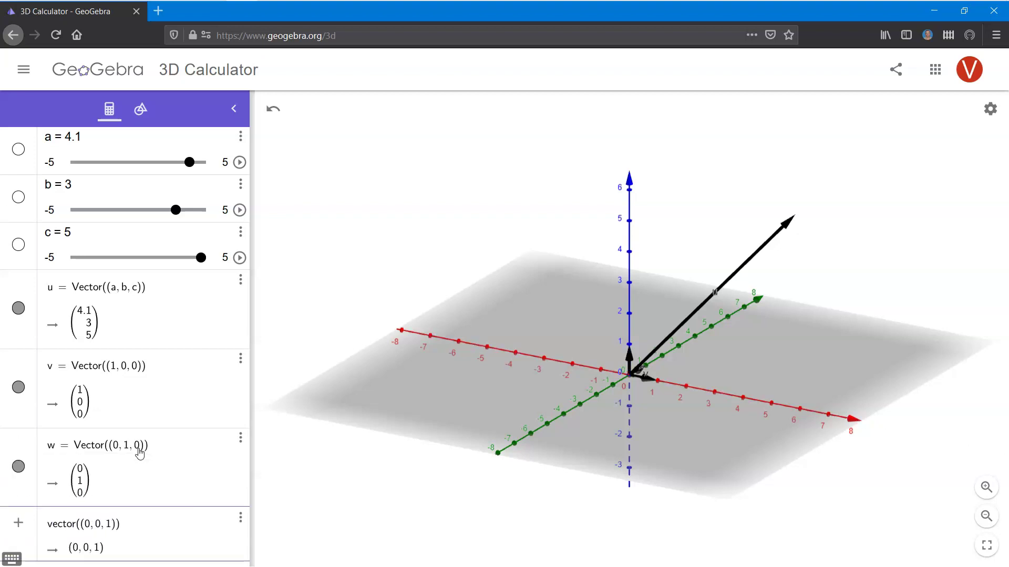
{"action": "key", "text": "Return"}
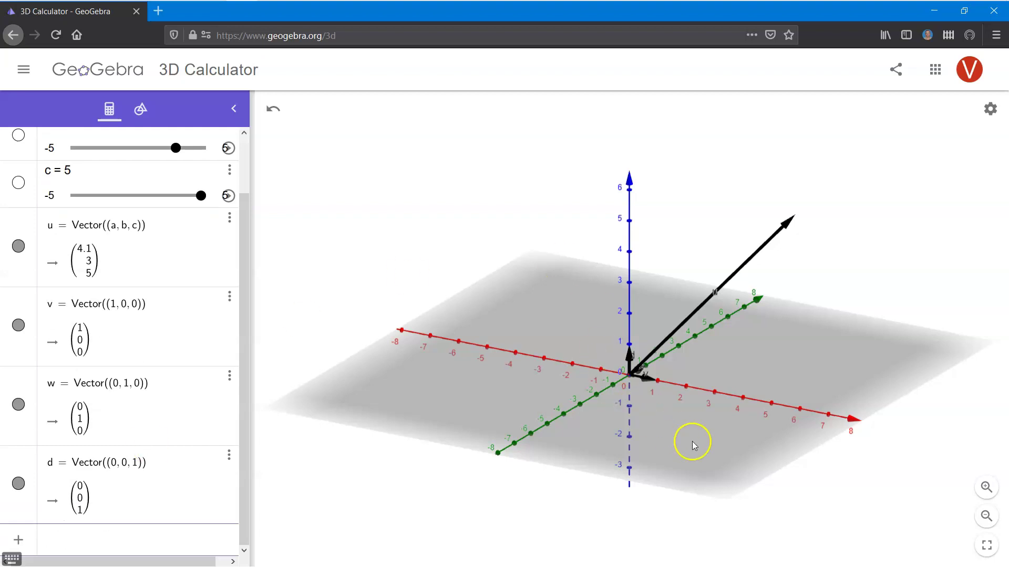
{"action": "mouse_move", "coordinate": [691, 439]}
{"action": "left_mouse_down"}
{"action": "mouse_move", "coordinate": [638, 439]}
{"action": "mouse_move", "coordinate": [707, 446]}
{"action": "mouse_move", "coordinate": [696, 447]}
{"action": "left_mouse_up"}
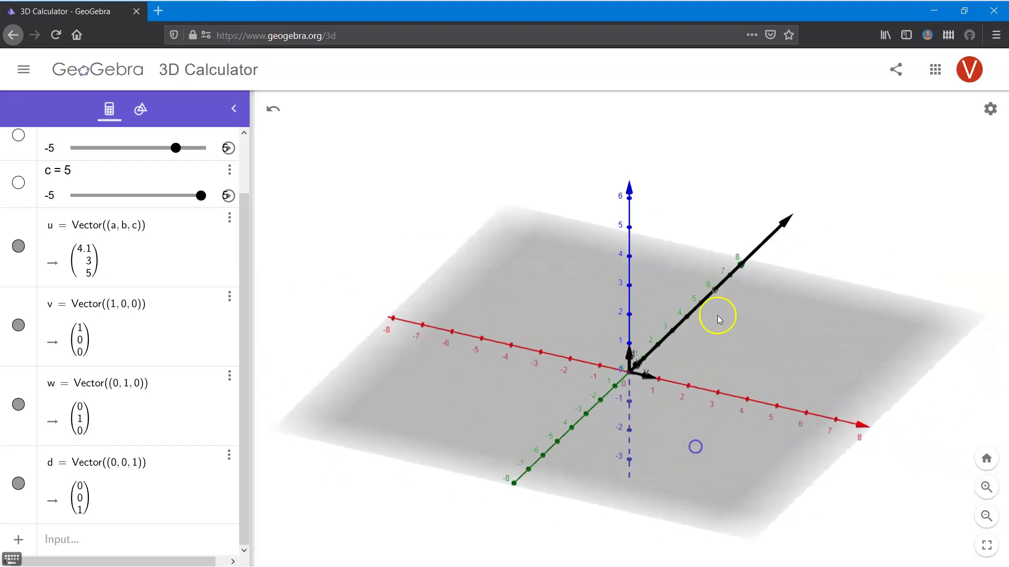
{"action": "left_click", "coordinate": [987, 458]}
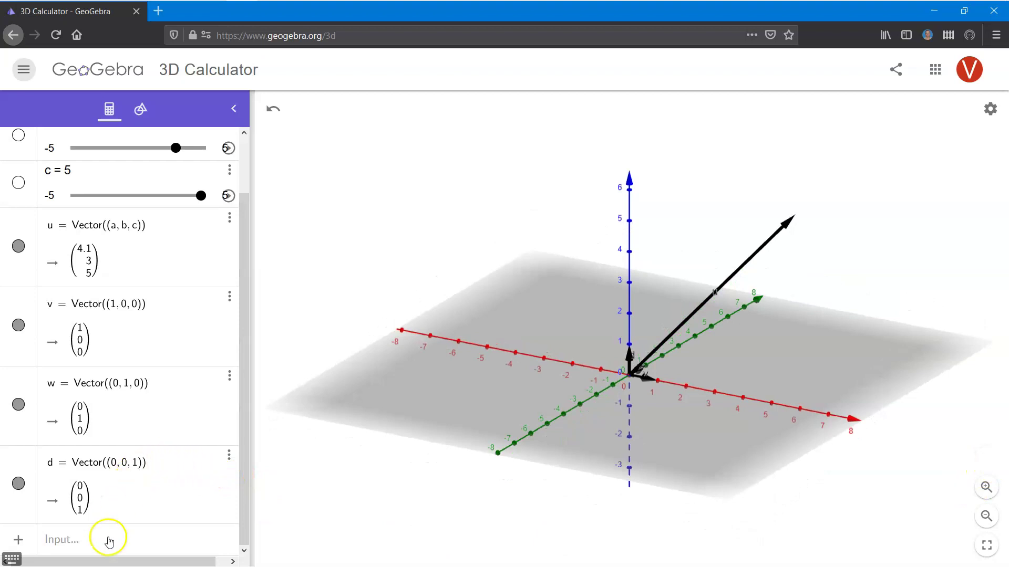
Create angle α = Angle(u, v), measuring 54.89°.
{"action": "left_click", "coordinate": [105, 543]}
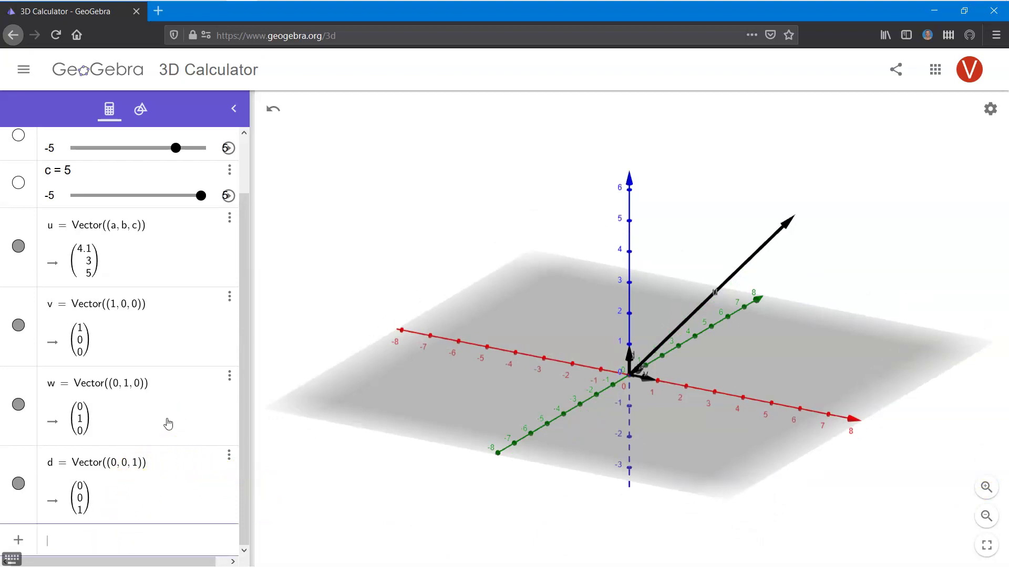
{"action": "type", "text": "angle("}
{"action": "key", "text": "Return"}
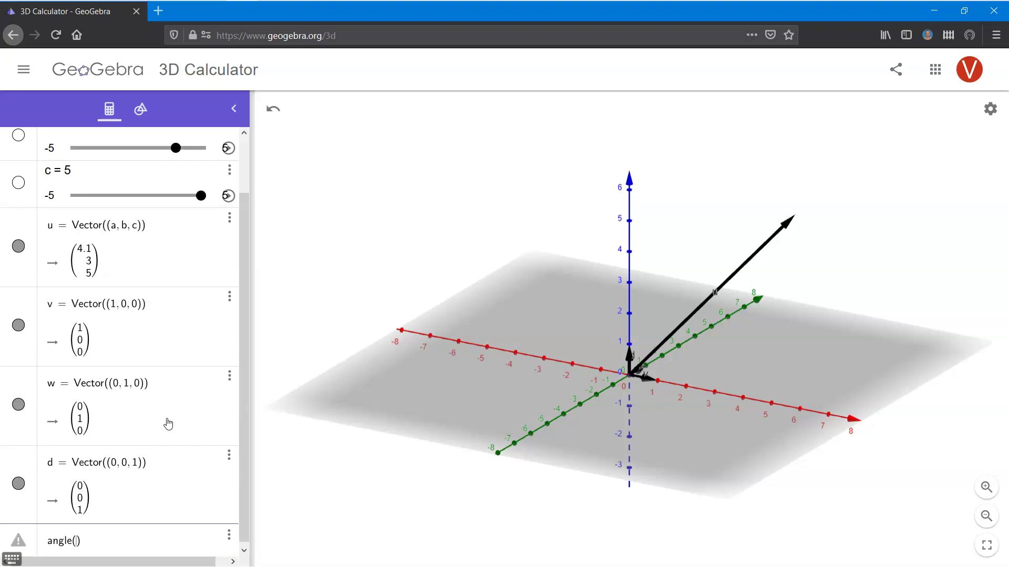
{"action": "type", "text": "u"}
{"action": "type", "text": ", "}
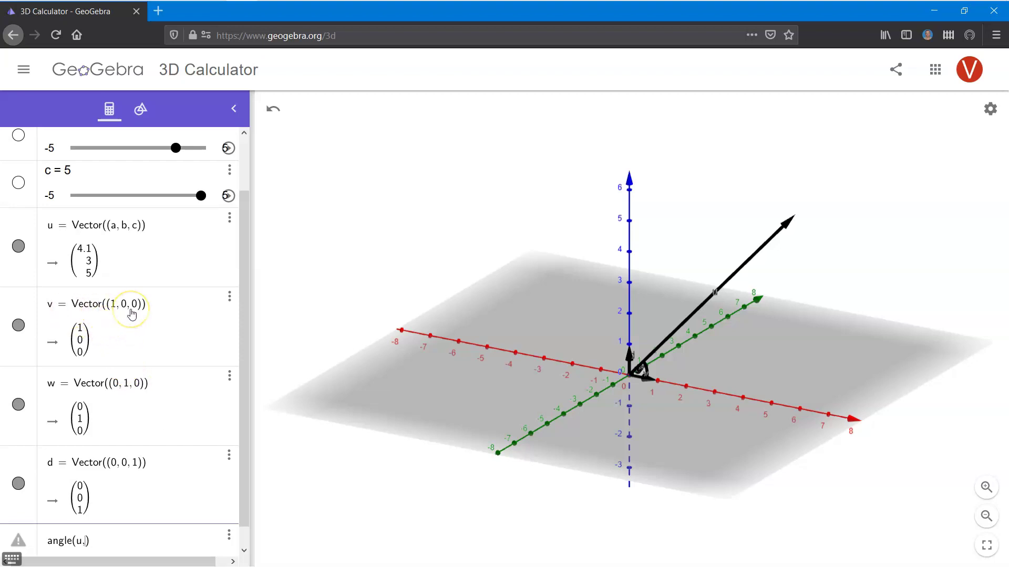
{"action": "type", "text": "v"}
{"action": "key", "text": "Return"}
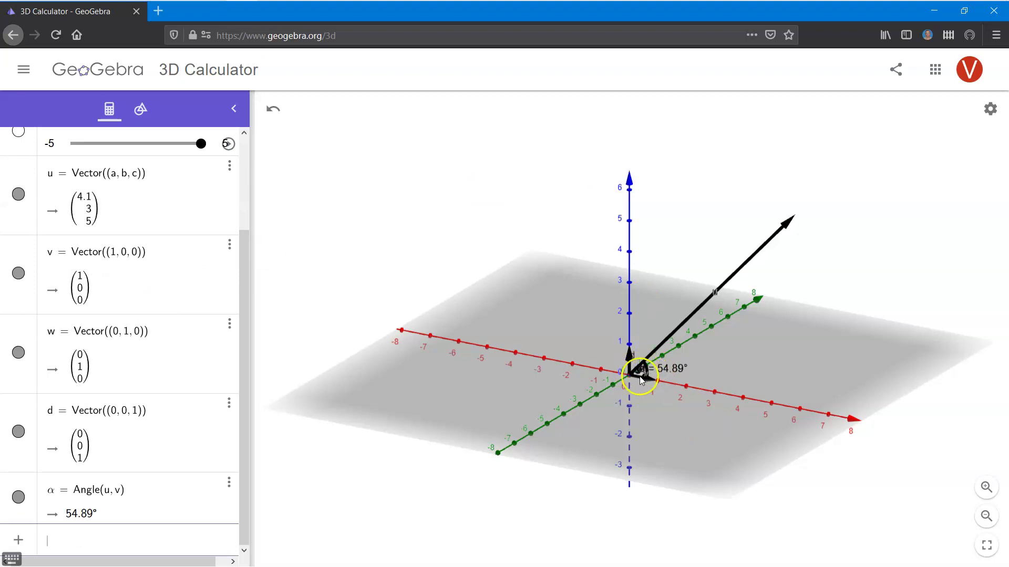
Move the α label aside and set its Style size to 100.
{"action": "mouse_move", "coordinate": [640, 379]}
{"action": "left_mouse_down"}
{"action": "mouse_move", "coordinate": [720, 370]}
{"action": "mouse_move", "coordinate": [737, 400]}
{"action": "left_mouse_up"}
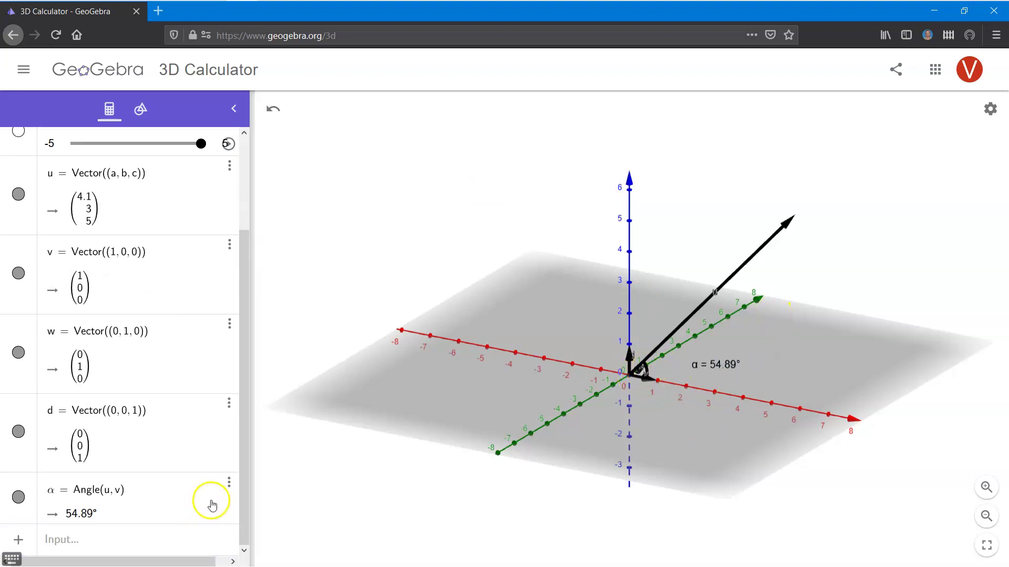
{"action": "left_click", "coordinate": [228, 484]}
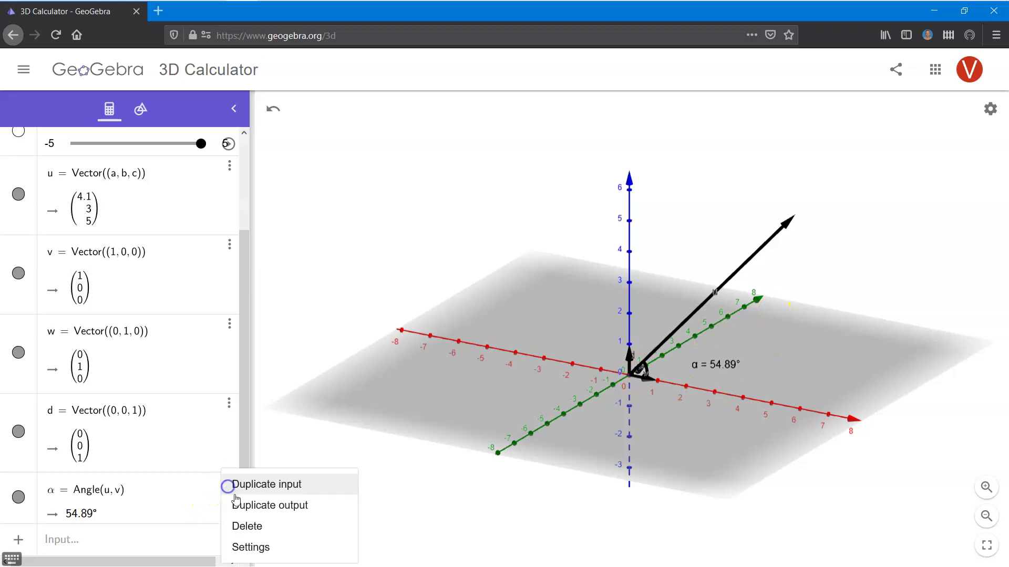
{"action": "left_click", "coordinate": [250, 546]}
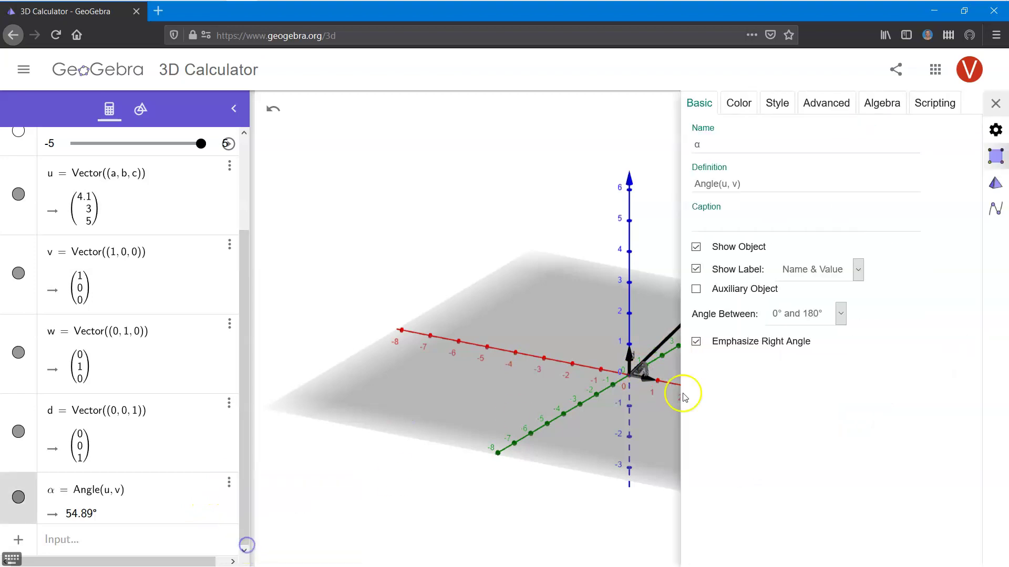
{"action": "left_click", "coordinate": [774, 105]}
{"action": "left_click_drag", "start_coordinate": [721, 287], "coordinate": [779, 288]}
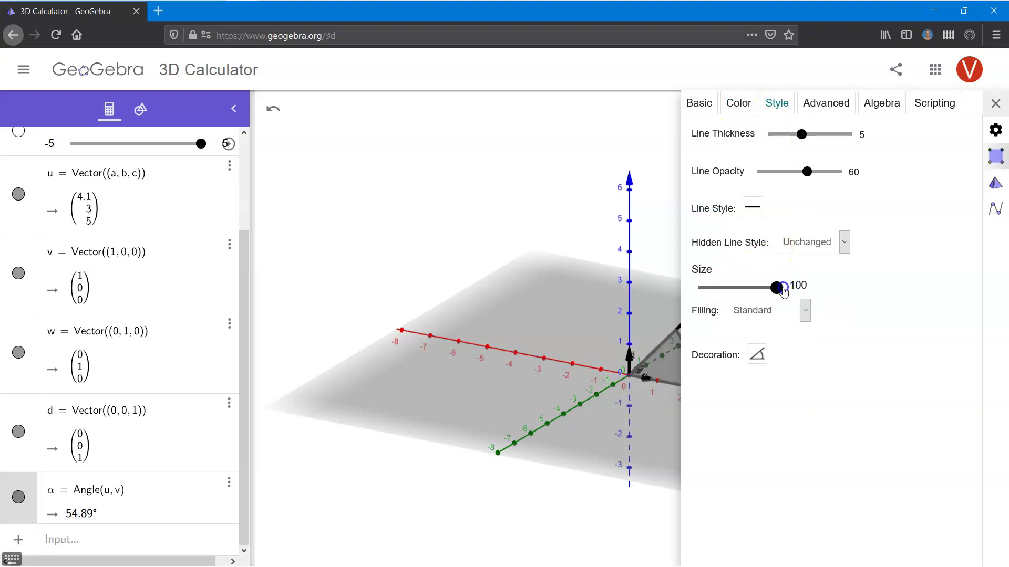
{"action": "left_click", "coordinate": [531, 499]}
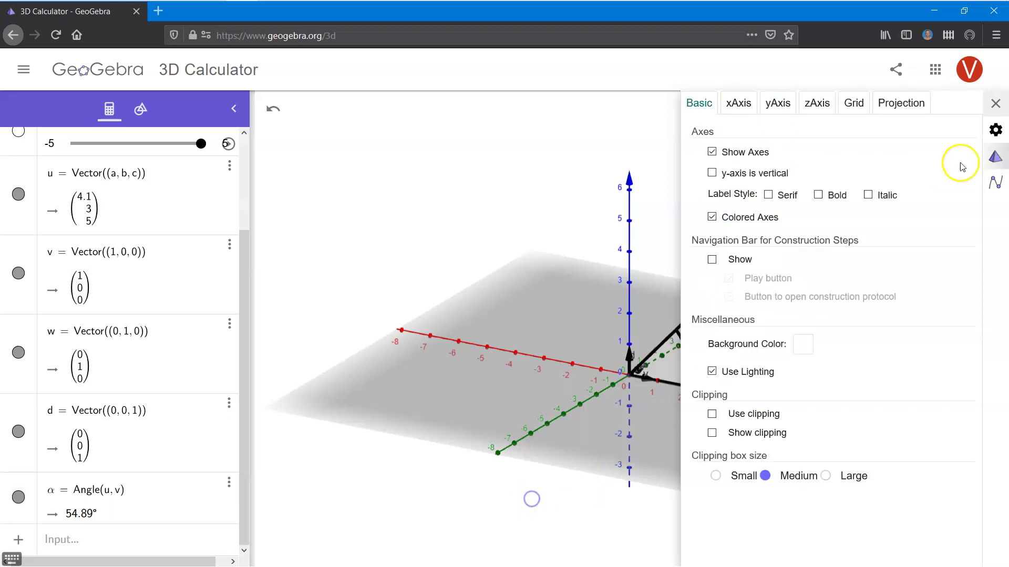
{"action": "left_click", "coordinate": [995, 104]}
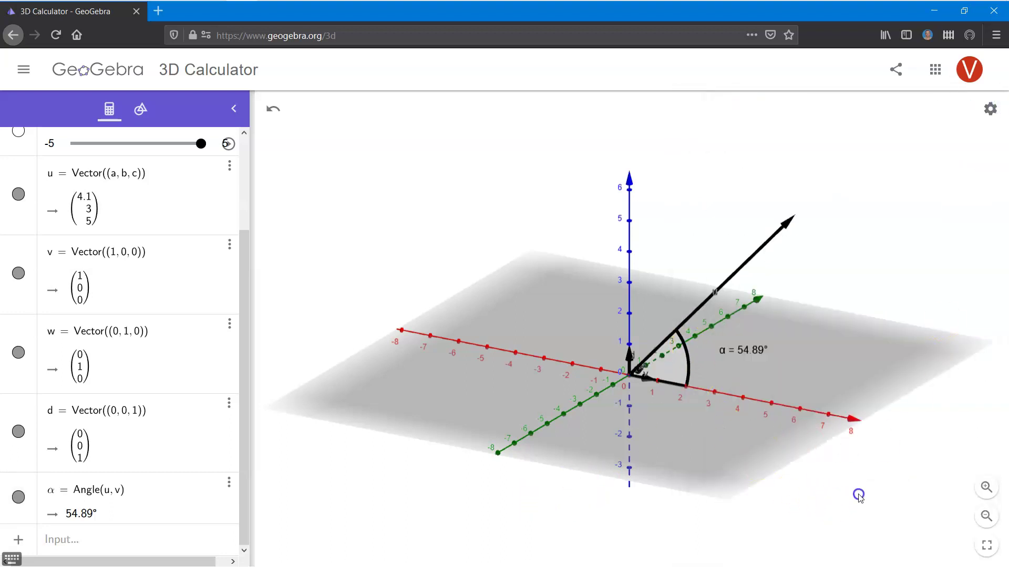
{"action": "left_click_drag", "start_coordinate": [856, 491], "coordinate": [867, 511]}
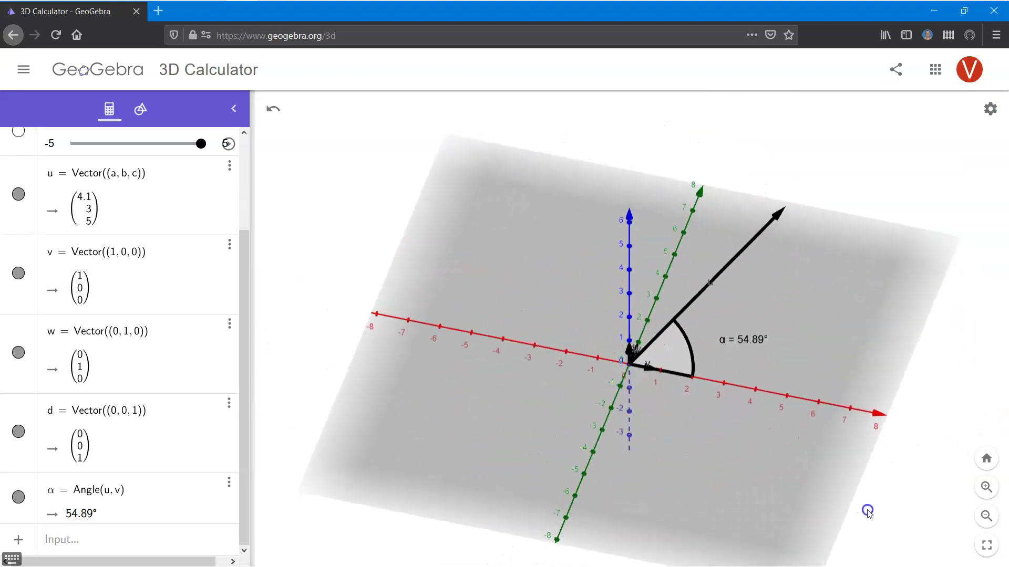
Create angle β = Angle(u, w) = 65.11° and move its label off the vertex.
{"action": "left_click", "coordinate": [122, 536]}
{"action": "type", "text": "ang"}
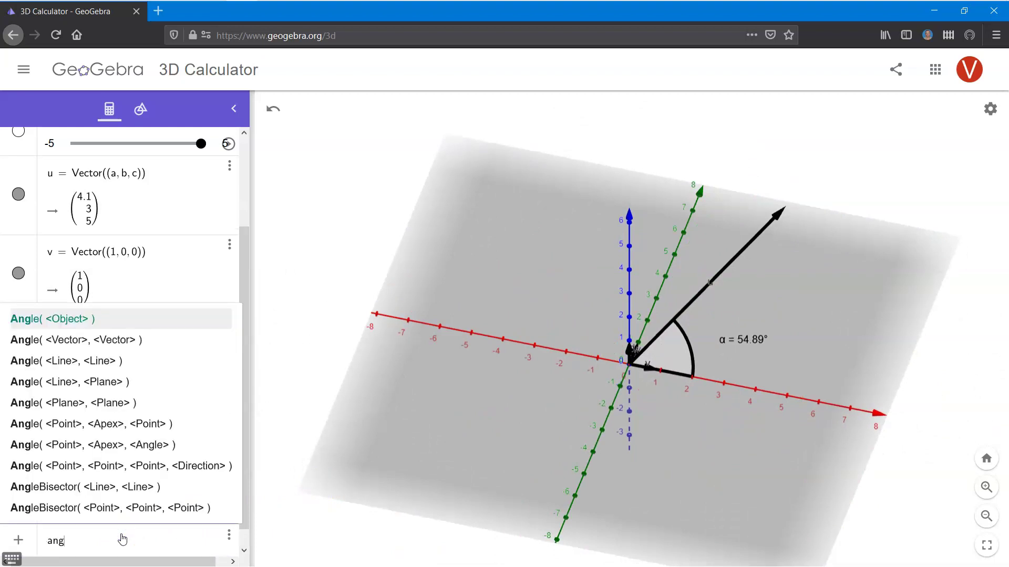
{"action": "type", "text": "le(u"}
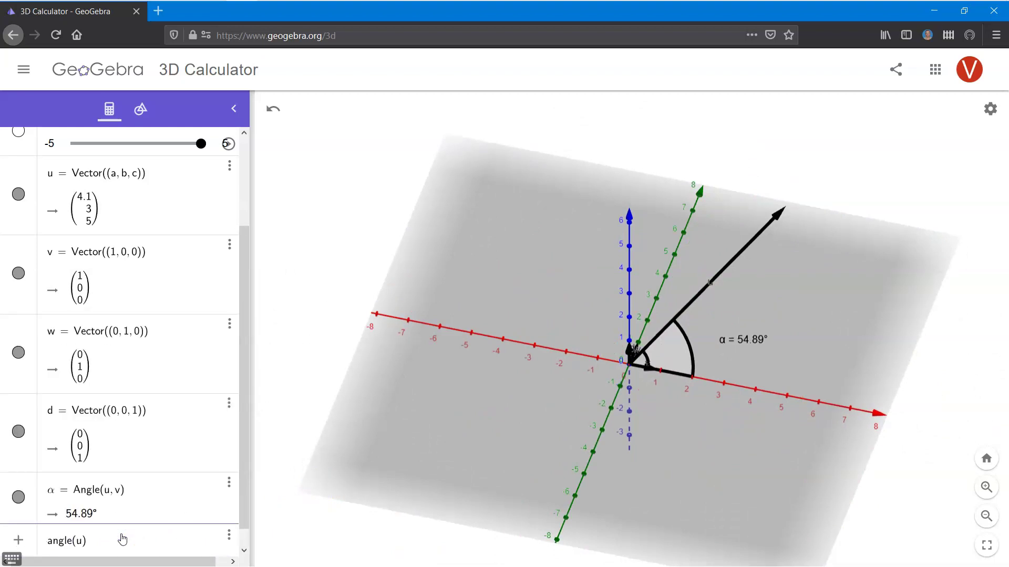
{"action": "type", "text": ", w"}
{"action": "key", "text": "Return"}
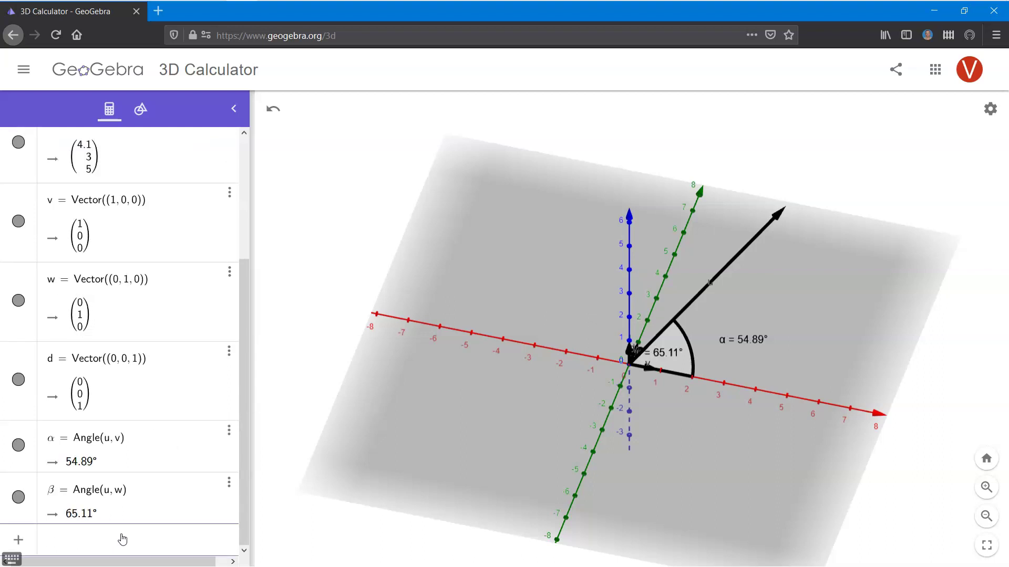
{"action": "left_click", "coordinate": [653, 355]}
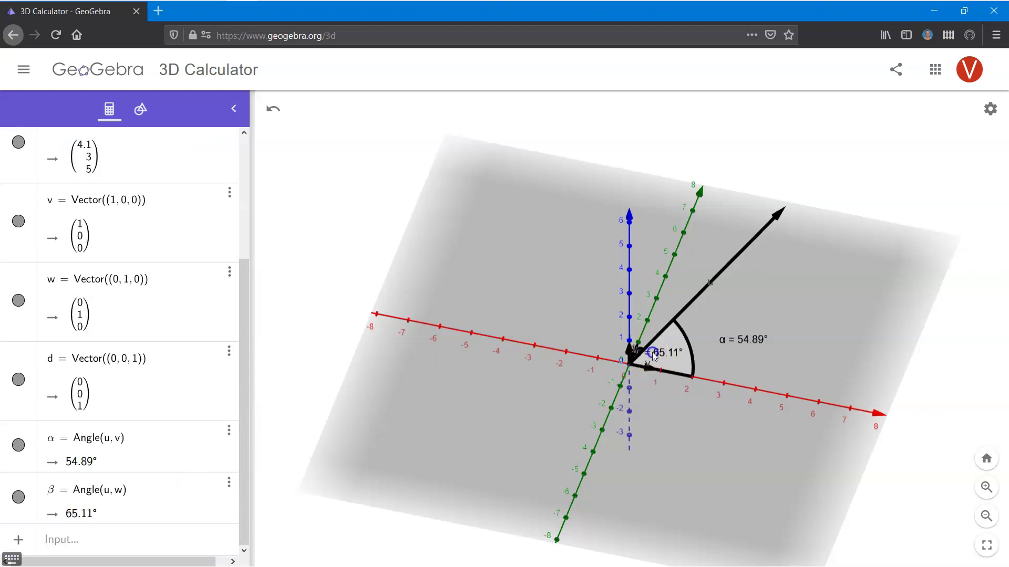
{"action": "left_click_drag", "start_coordinate": [653, 355], "coordinate": [694, 356]}
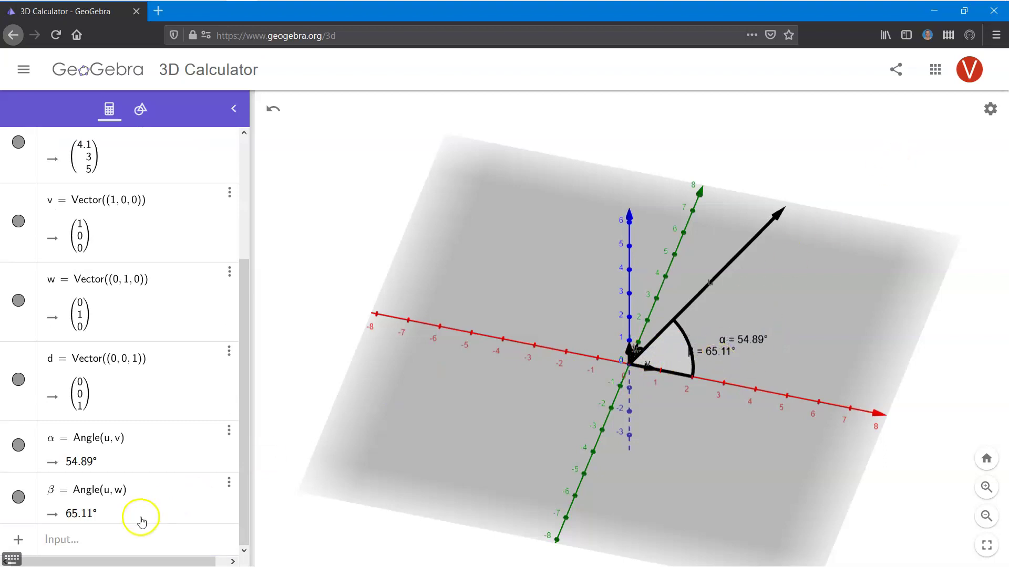
Set the β angle's Style size to 100.
{"action": "left_click", "coordinate": [229, 483]}
{"action": "left_click", "coordinate": [253, 558]}
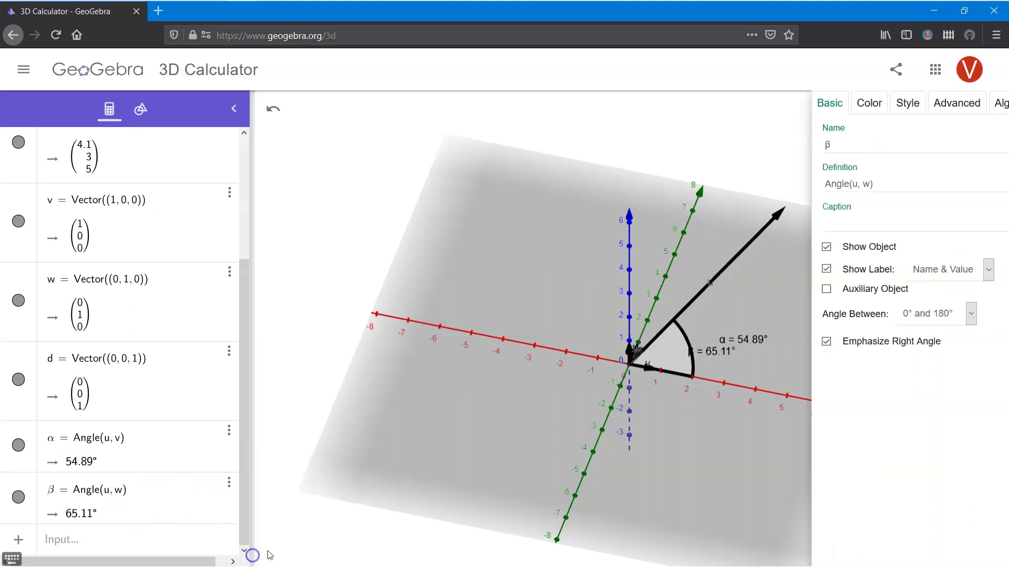
{"action": "left_click", "coordinate": [772, 103]}
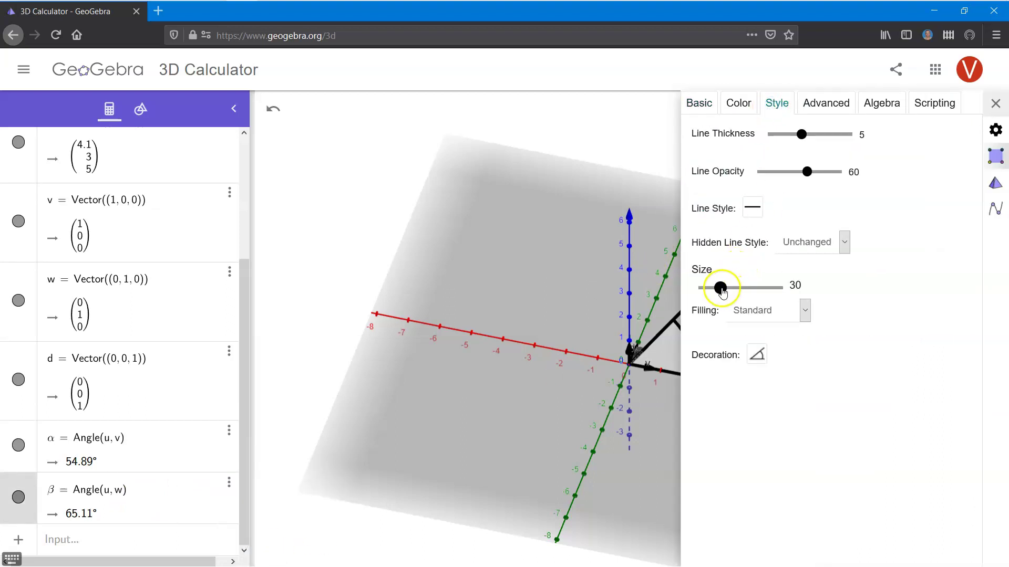
{"action": "left_click_drag", "start_coordinate": [719, 287], "coordinate": [789, 290]}
{"action": "left_click", "coordinate": [995, 103]}
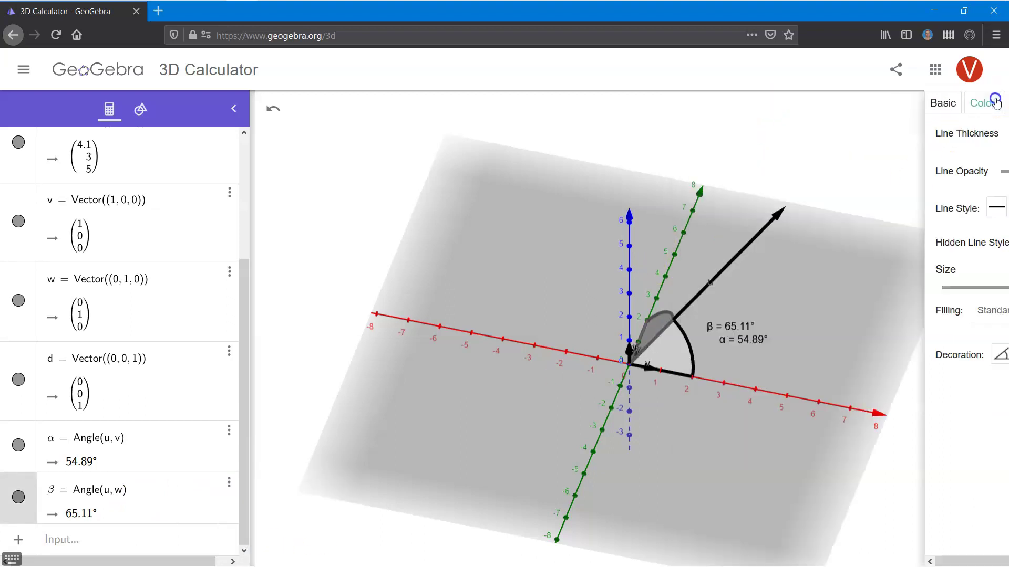
{"action": "left_click_drag", "start_coordinate": [709, 456], "coordinate": [602, 448]}
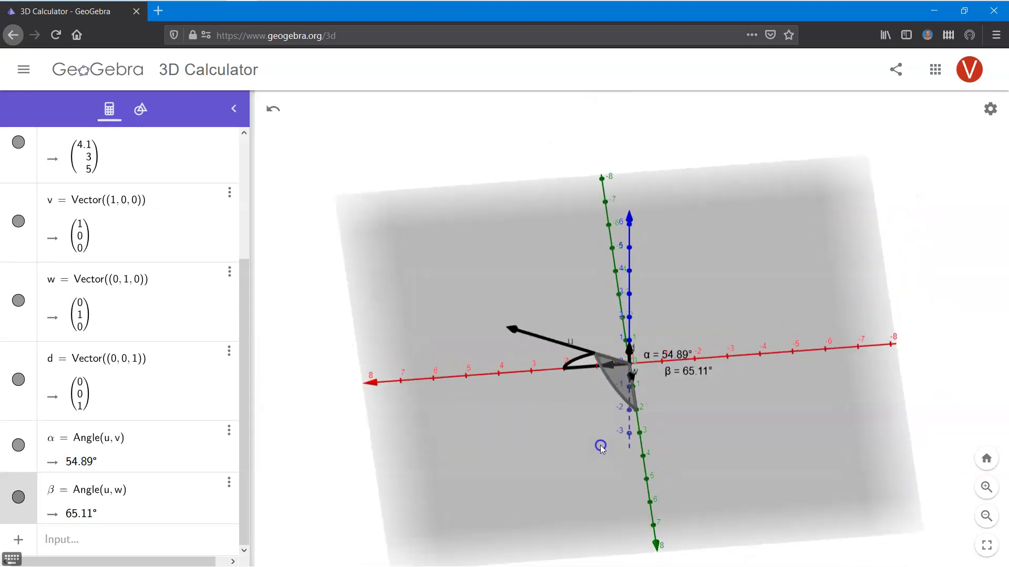
{"action": "left_click", "coordinate": [80, 531]}
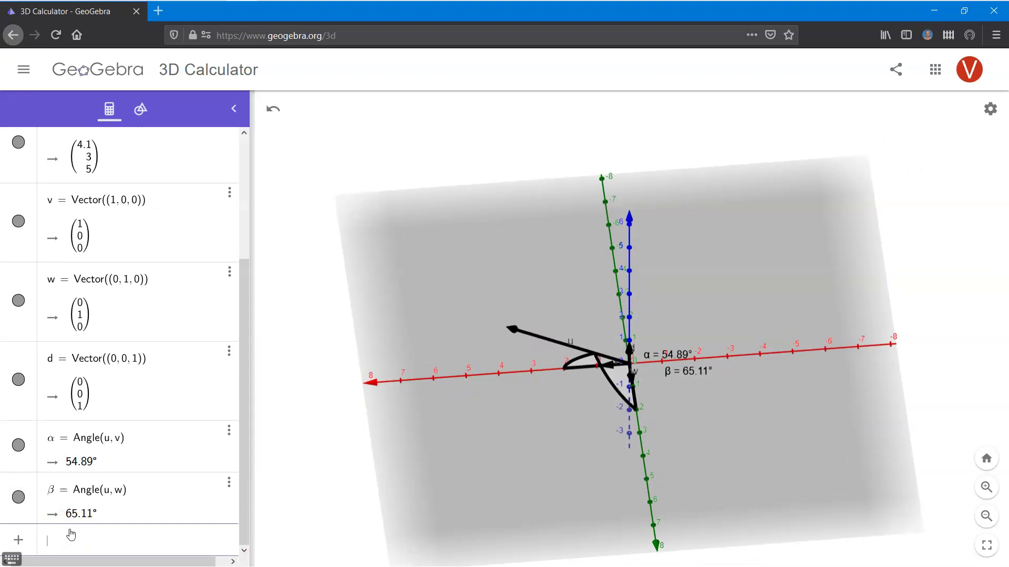
Add γ = Angle(u, d) = 45.46° and set its sector size to 100.
{"action": "type", "text": "angle(u"}
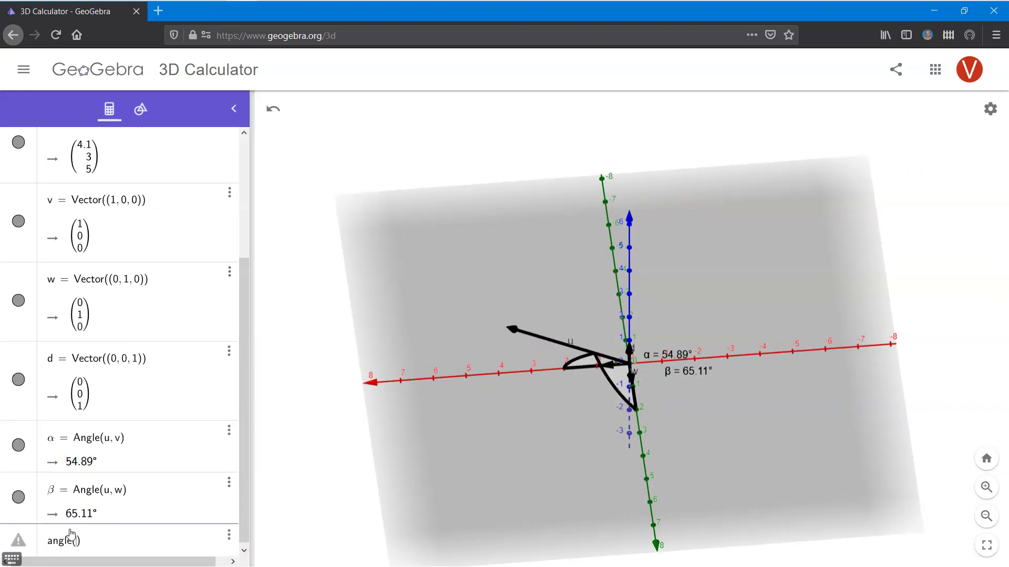
{"action": "type", "text": ", d"}
{"action": "key", "text": "Return"}
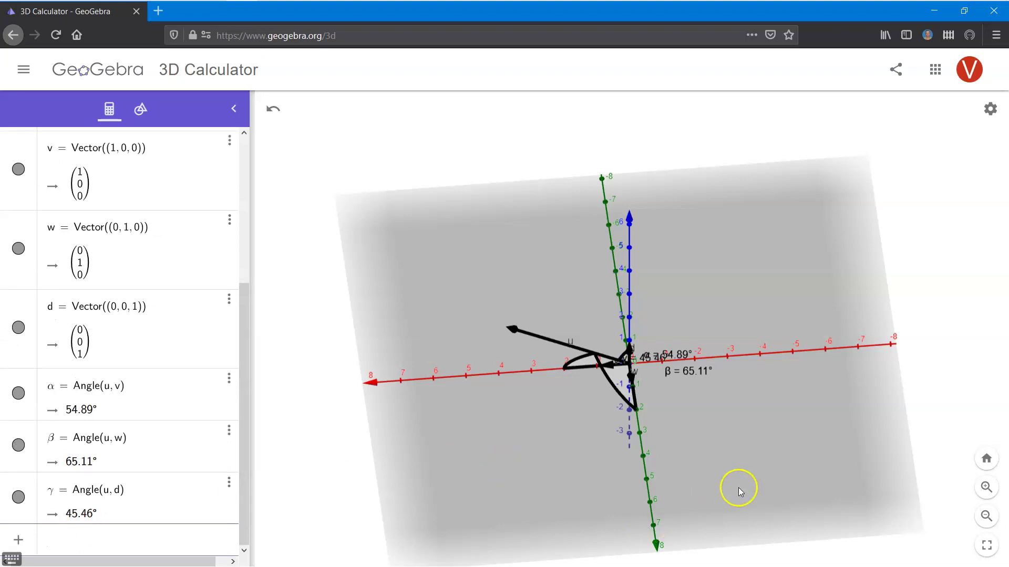
{"action": "left_click", "coordinate": [228, 482]}
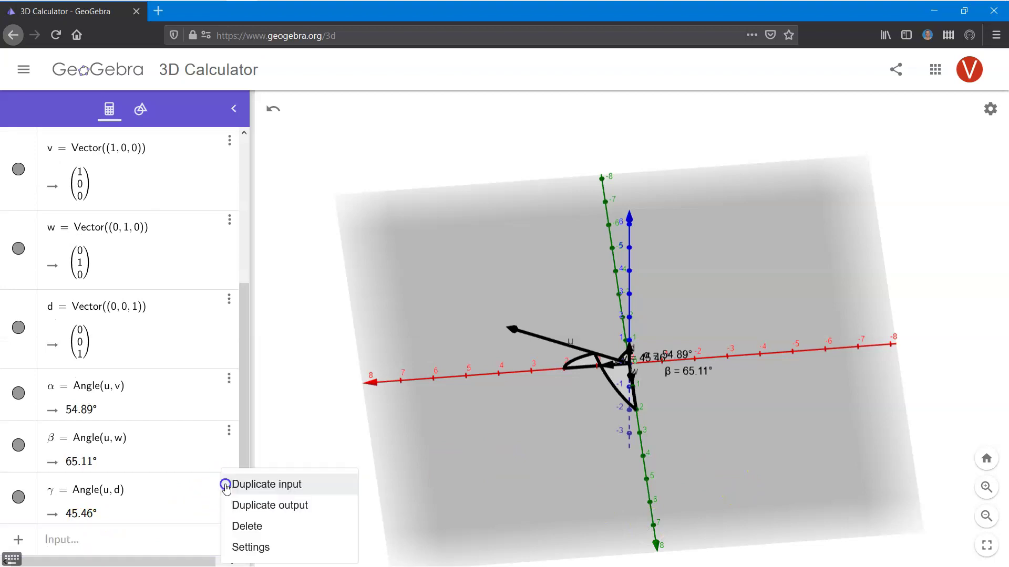
{"action": "left_click", "coordinate": [241, 544]}
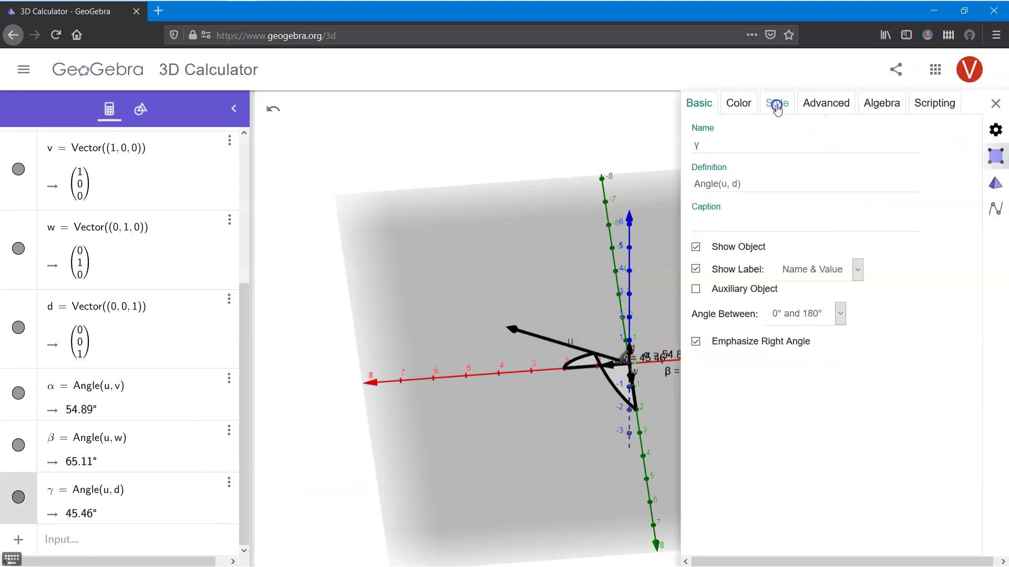
{"action": "left_click", "coordinate": [776, 103]}
{"action": "left_click_drag", "start_coordinate": [719, 287], "coordinate": [798, 287]}
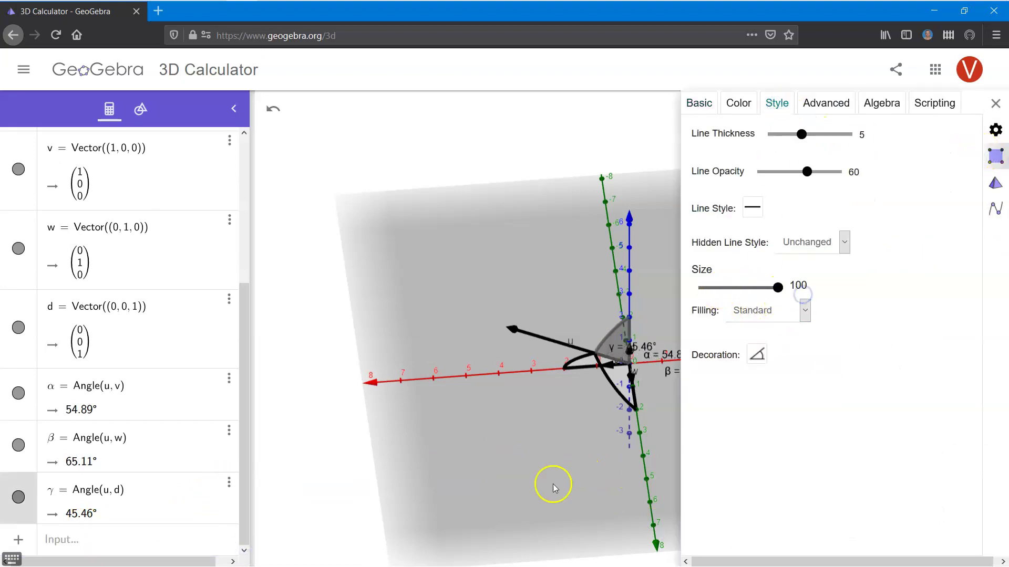
{"action": "left_click", "coordinate": [996, 103]}
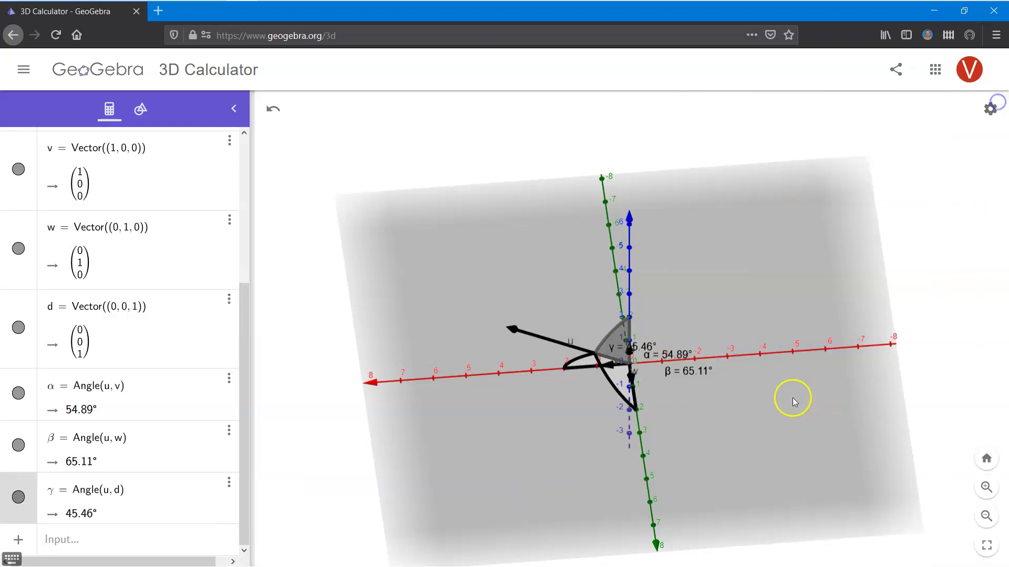
{"action": "left_click_drag", "start_coordinate": [804, 395], "coordinate": [847, 387]}
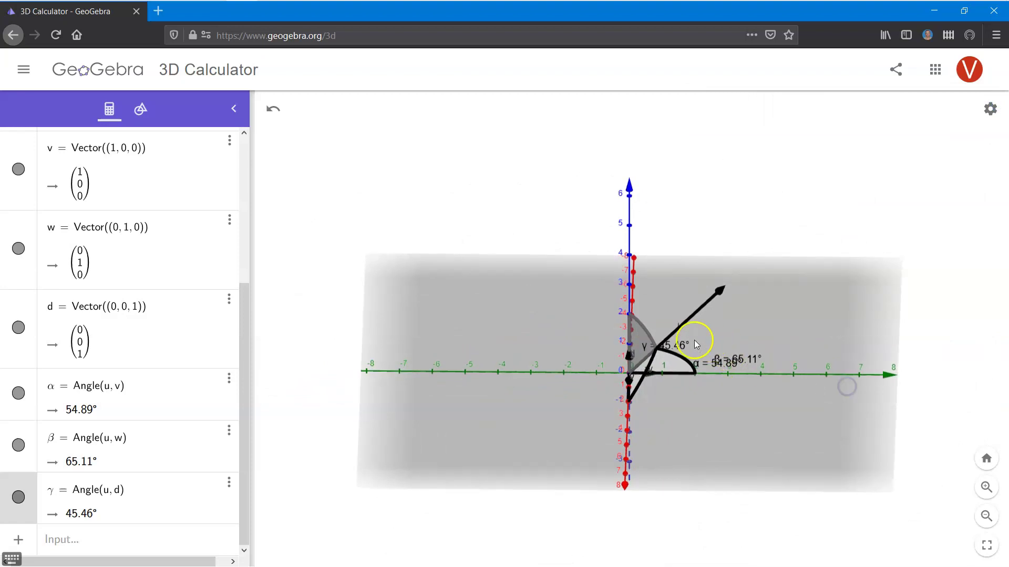
Drag the γ, β and α labels apart in the standard view so each reads clearly.
{"action": "left_click_drag", "start_coordinate": [676, 351], "coordinate": [776, 347]}
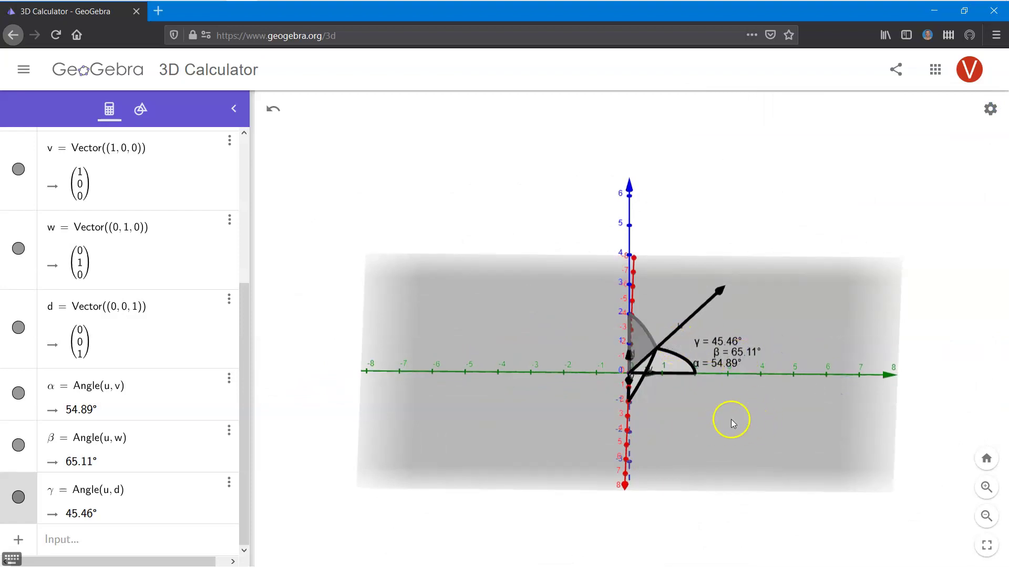
{"action": "left_click", "coordinate": [988, 459]}
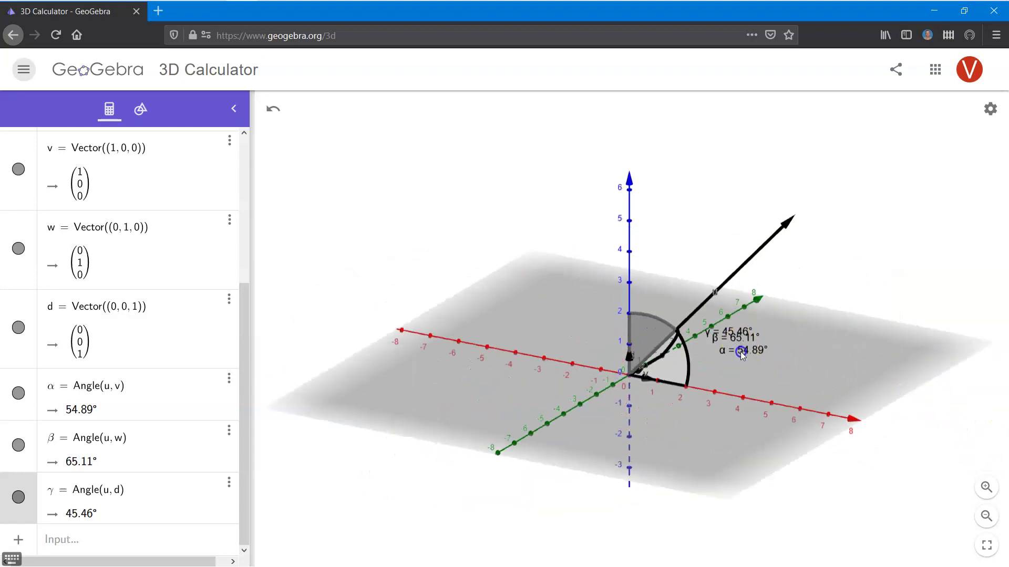
{"action": "mouse_move", "coordinate": [740, 350]}
{"action": "left_mouse_down"}
{"action": "mouse_move", "coordinate": [741, 359]}
{"action": "mouse_move", "coordinate": [741, 350]}
{"action": "left_mouse_up"}
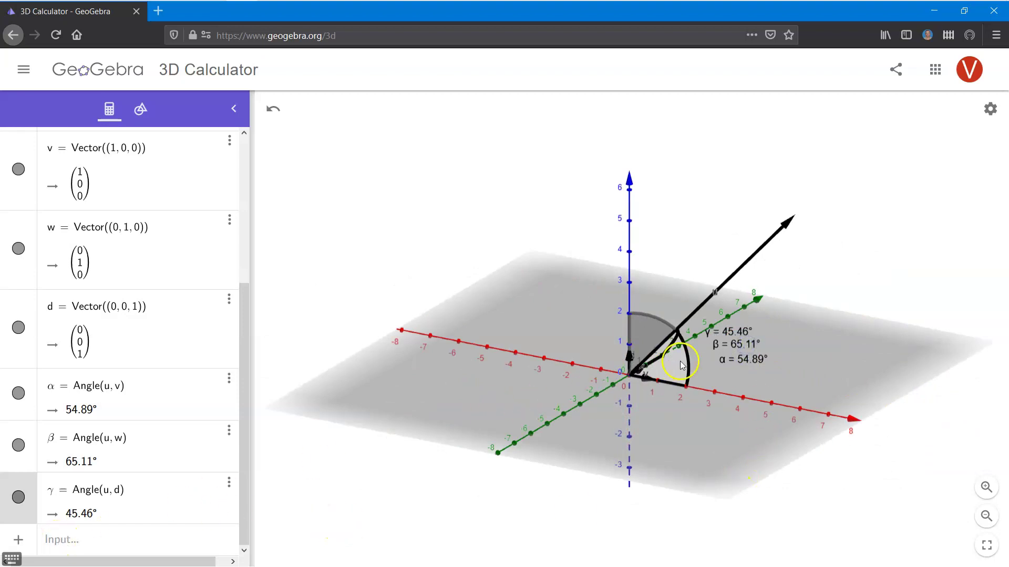
{"action": "left_click", "coordinate": [124, 542]}
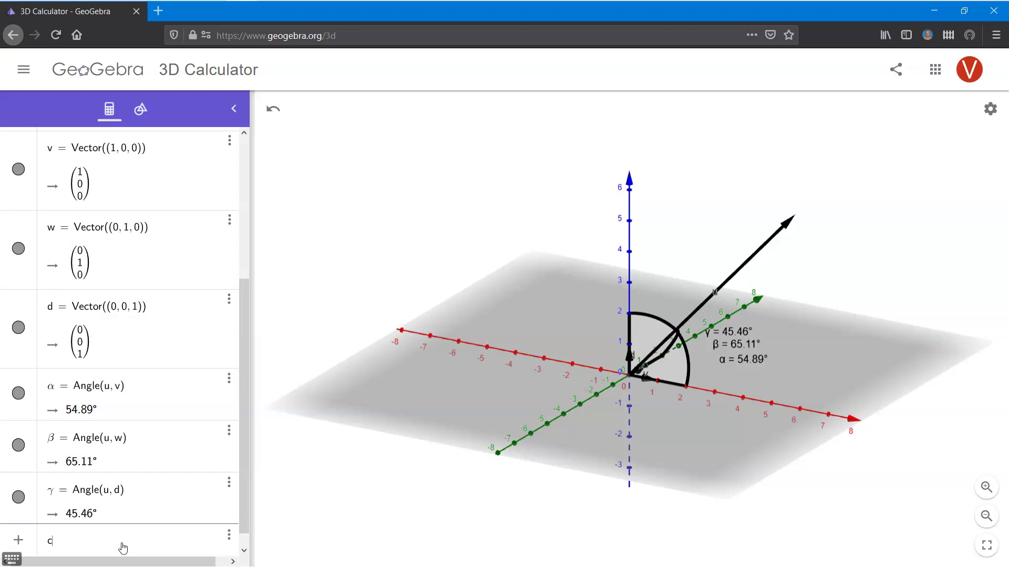
Enter cos(α), cos(β) and cos(γ), giving e = 0.58, f = 0.42 and g = 0.7.
{"action": "type", "text": "os("}
{"action": "left_click", "coordinate": [12, 559]}
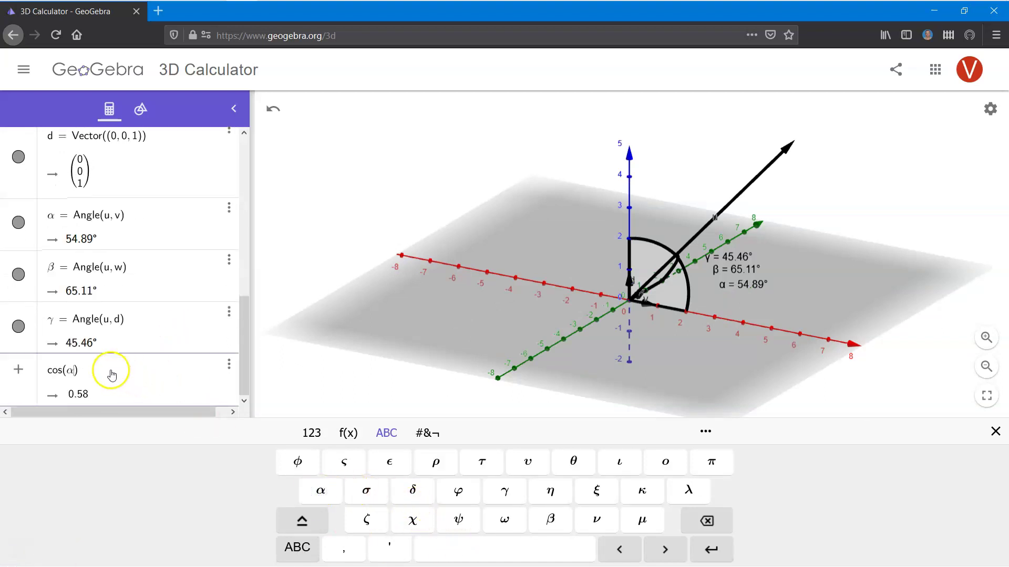
{"action": "left_click", "coordinate": [129, 388]}
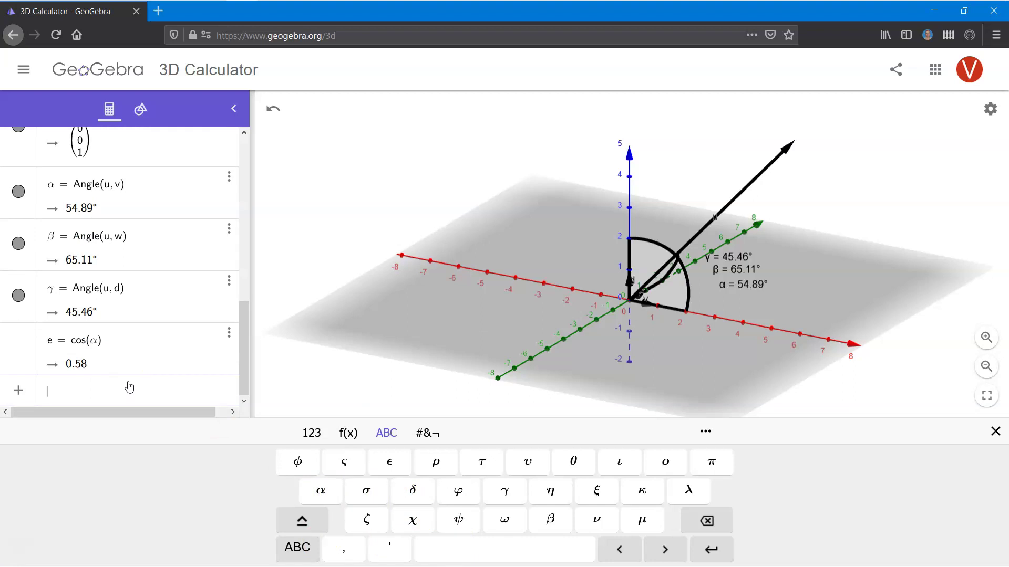
{"action": "type", "text": "cos("}
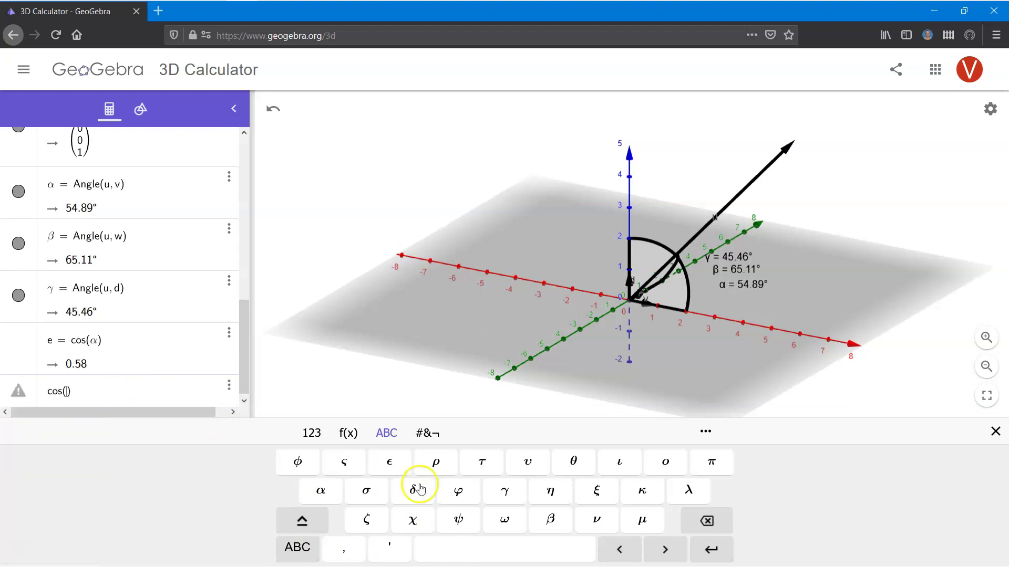
{"action": "left_click", "coordinate": [550, 520]}
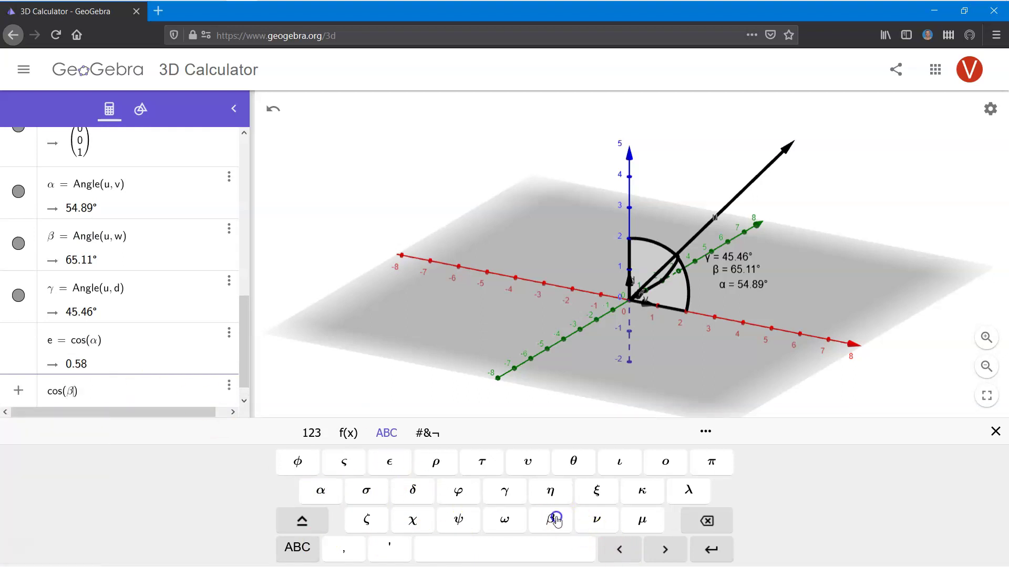
{"action": "left_click", "coordinate": [73, 398]}
{"action": "type", "text": "cos("}
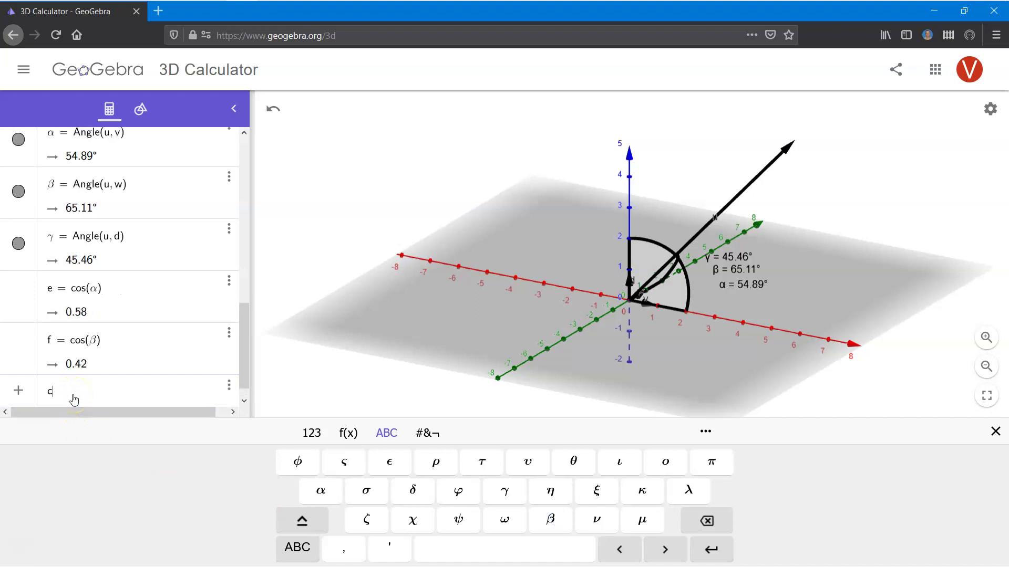
{"action": "left_click", "coordinate": [504, 494]}
{"action": "key", "text": "Return"}
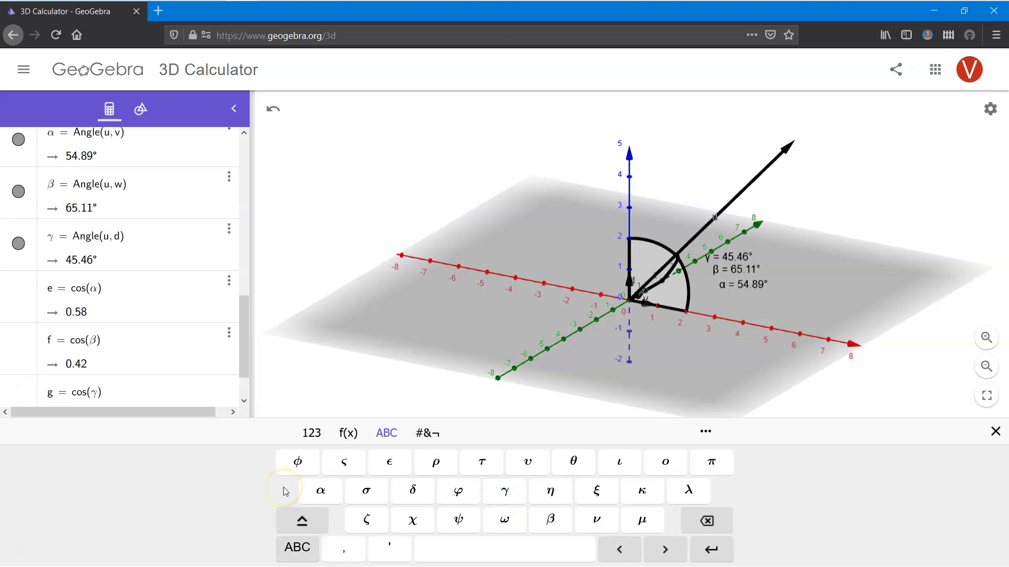
{"action": "left_click", "coordinate": [995, 431]}
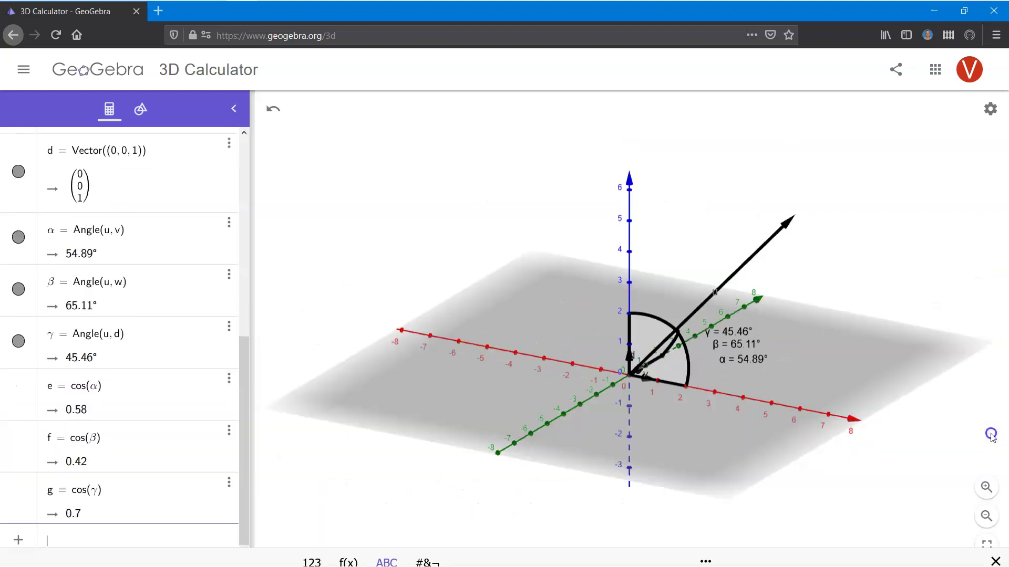
Define ℓ = e, m = f, n = g and enter ℓ² + m² + n², which evaluates to 1.
{"action": "left_click", "coordinate": [91, 536]}
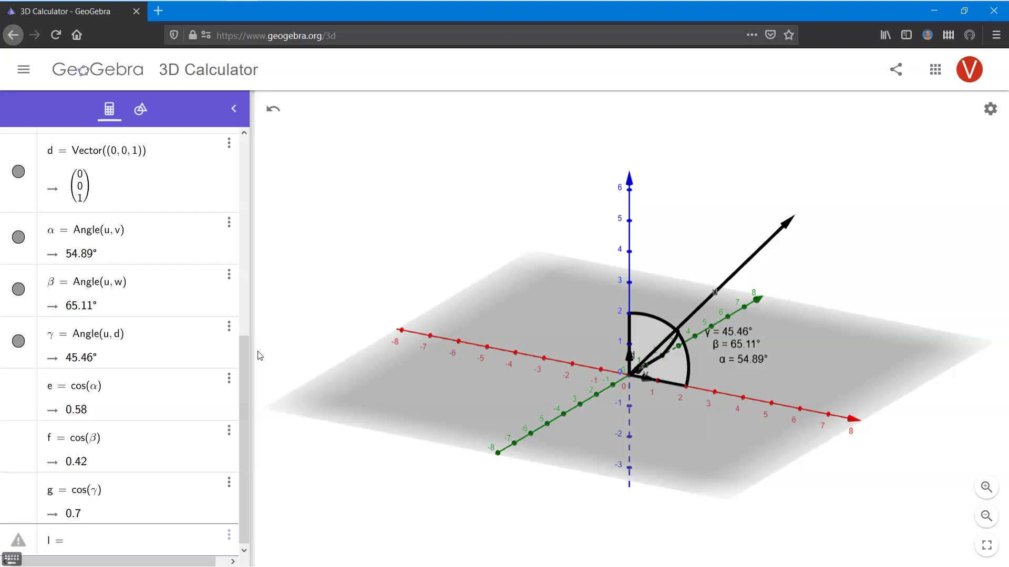
{"action": "type", "text": "l = cos"}
{"action": "key", "text": "BackSpace"}
{"action": "key", "text": "BackSpace"}
{"action": "type", "text": "e"}
{"action": "key", "text": "Return"}
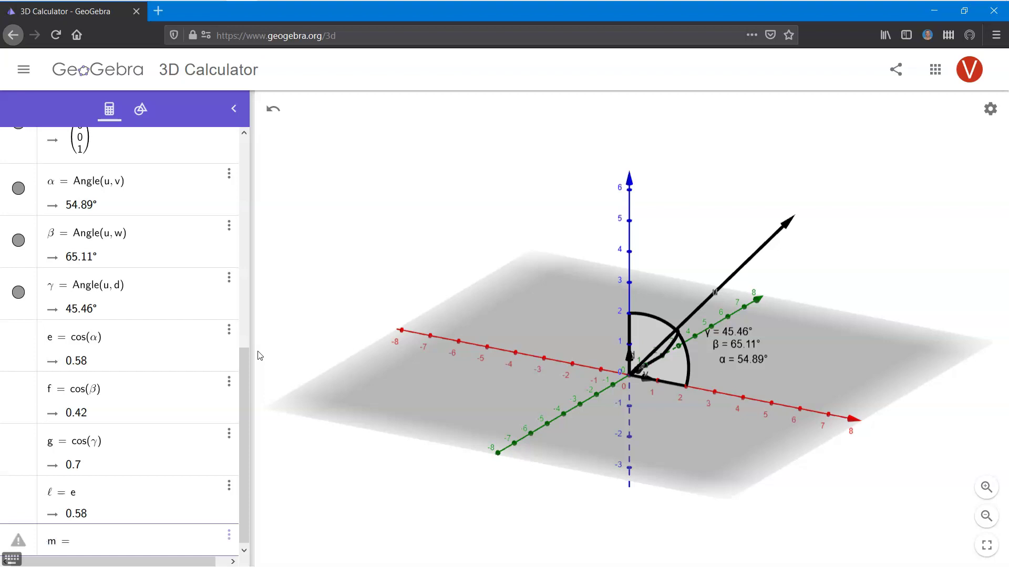
{"action": "type", "text": "m = f"}
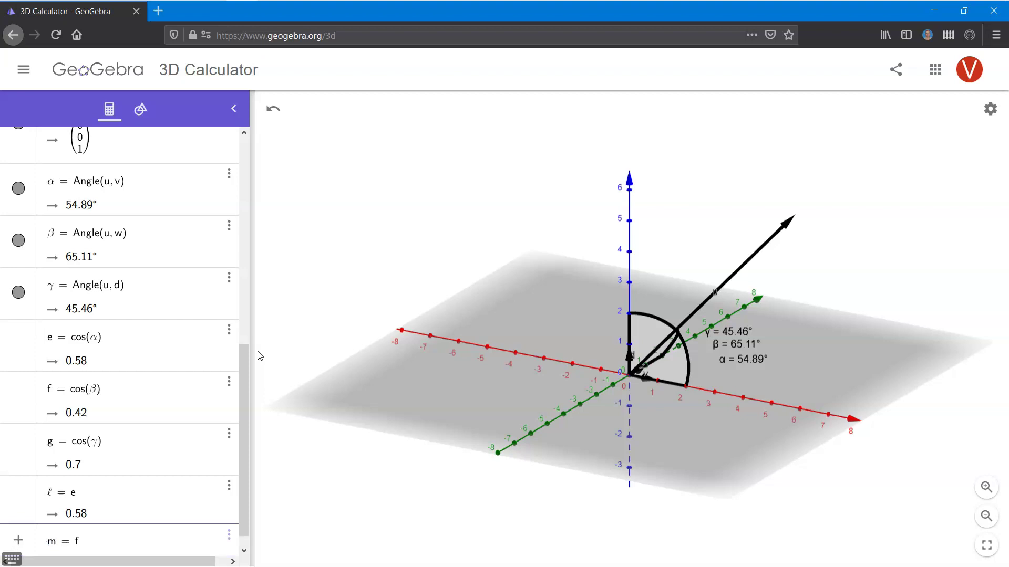
{"action": "key", "text": "Return"}
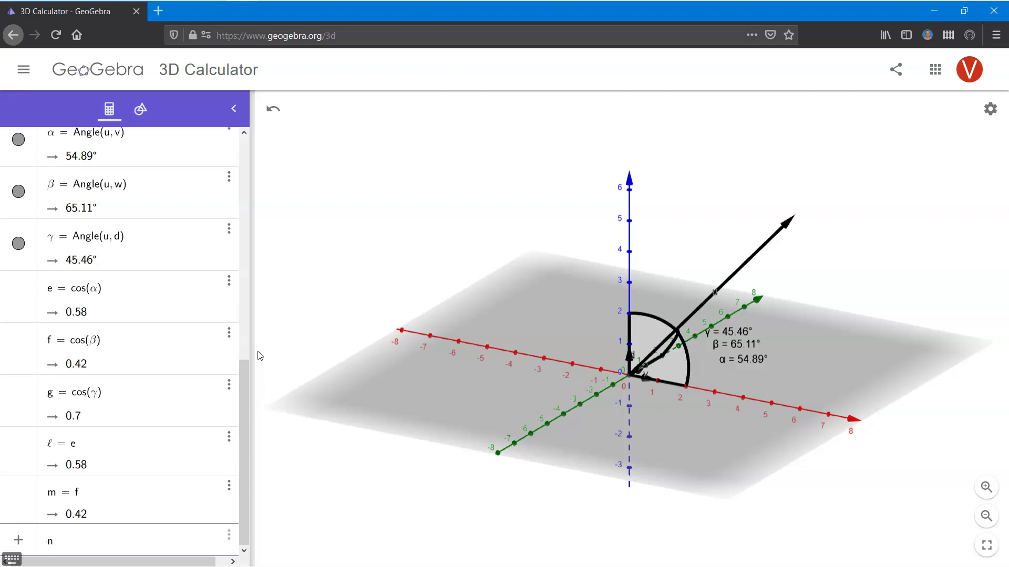
{"action": "type", "text": "n = g"}
{"action": "key", "text": "Return"}
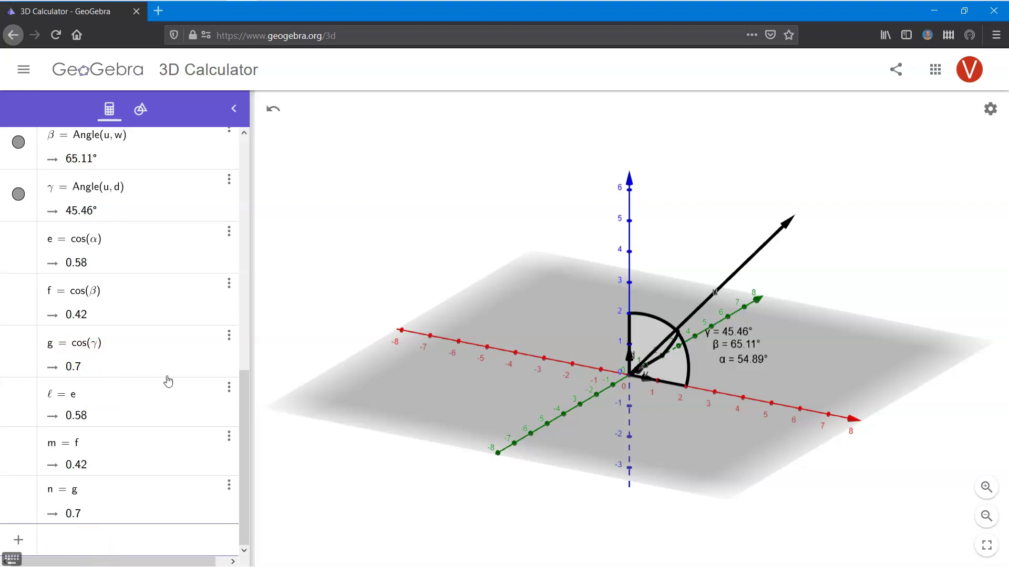
{"action": "type", "text": "l² + m² + n²"}
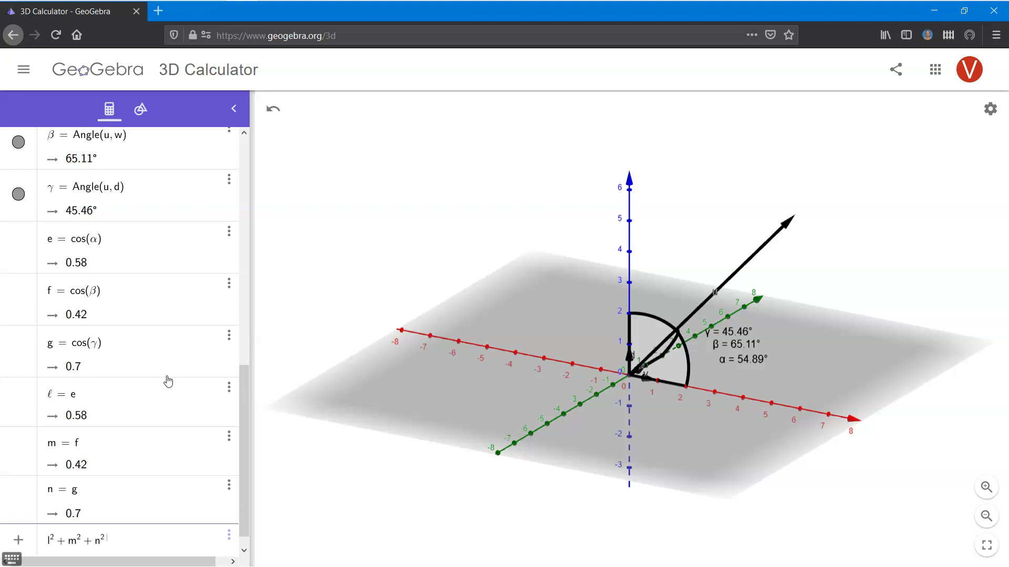
{"action": "key", "text": "Return"}
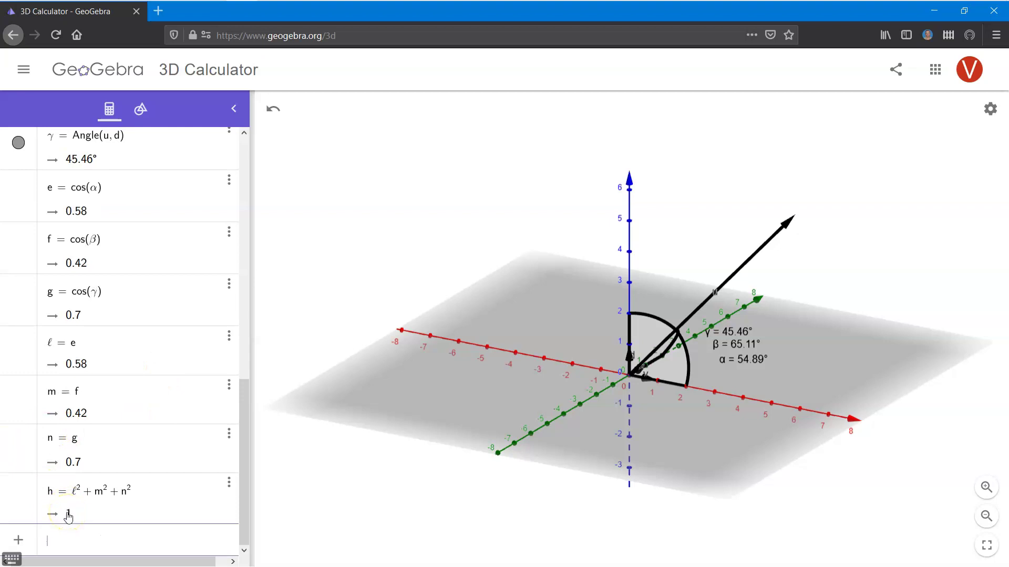
Drag slider a to −5 so u = (−5, 3, 5), then scroll down to check h.
{"action": "scroll", "coordinate": [152, 365], "scroll_direction": "up", "scroll_amount": 6}
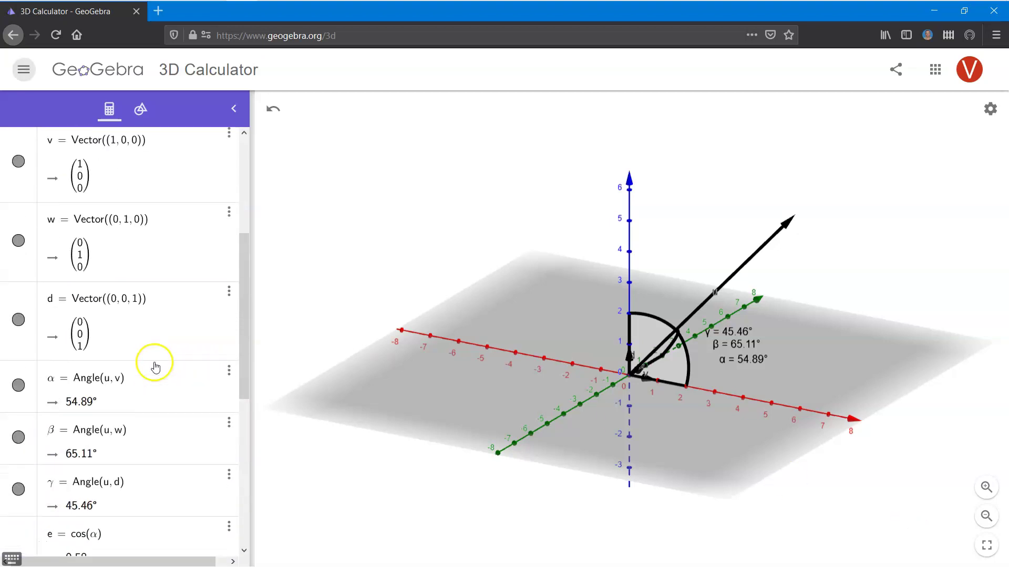
{"action": "scroll", "coordinate": [155, 367], "scroll_direction": "up", "scroll_amount": 3}
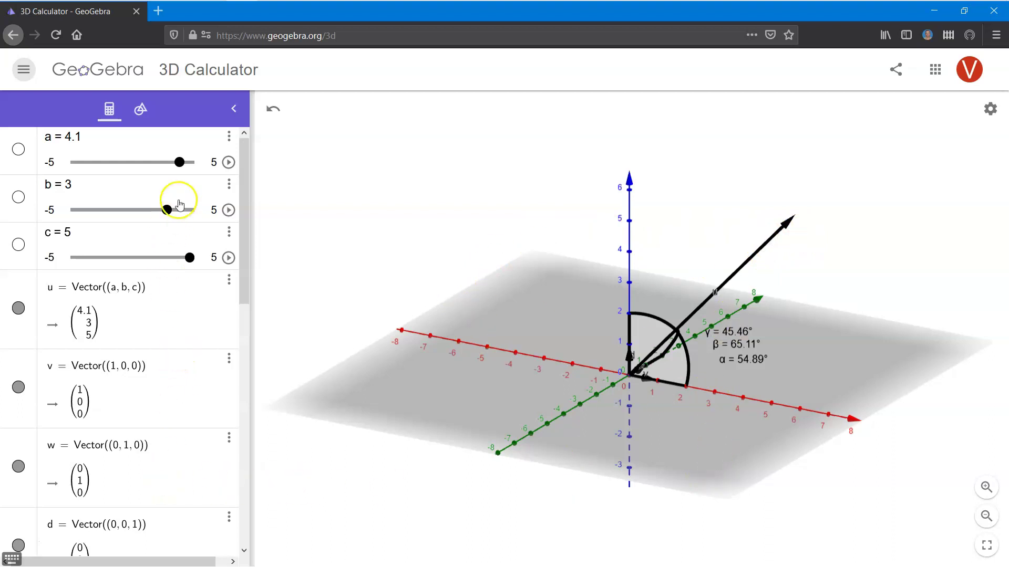
{"action": "left_click_drag", "start_coordinate": [178, 165], "coordinate": [71, 213]}
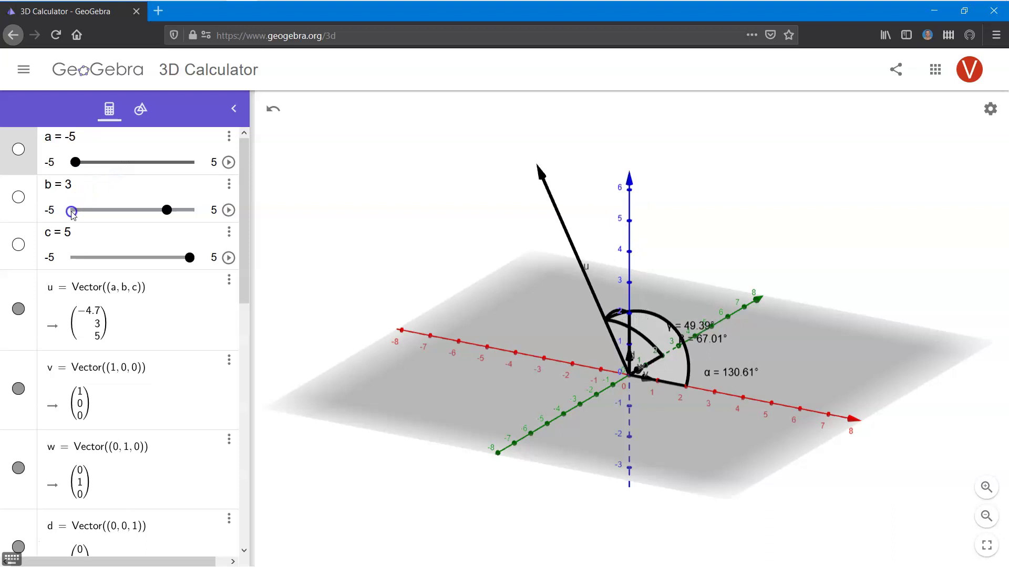
{"action": "scroll", "coordinate": [113, 381], "scroll_direction": "down", "scroll_amount": 10}
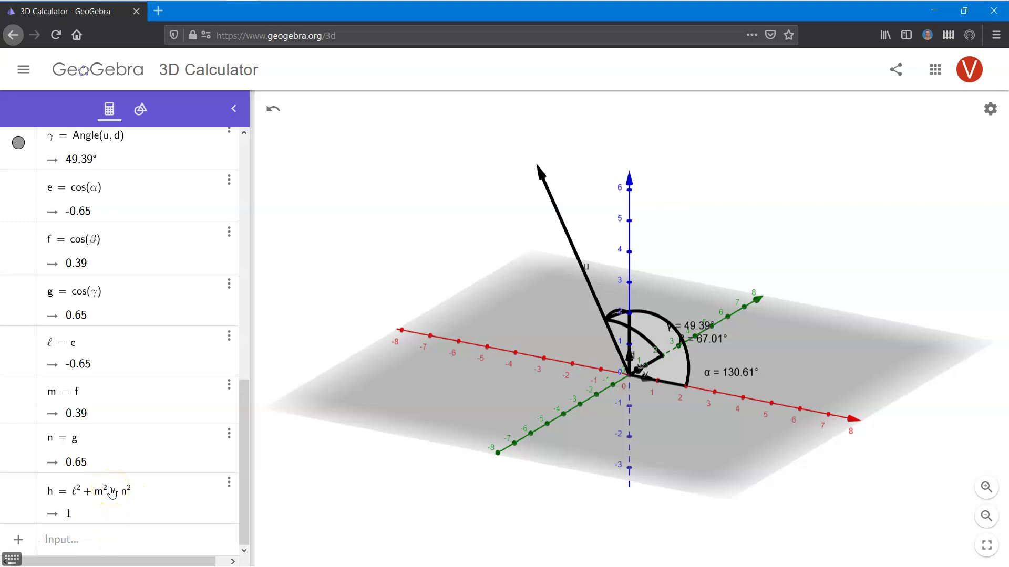
{"action": "scroll", "coordinate": [112, 493], "scroll_direction": "up", "scroll_amount": 10}
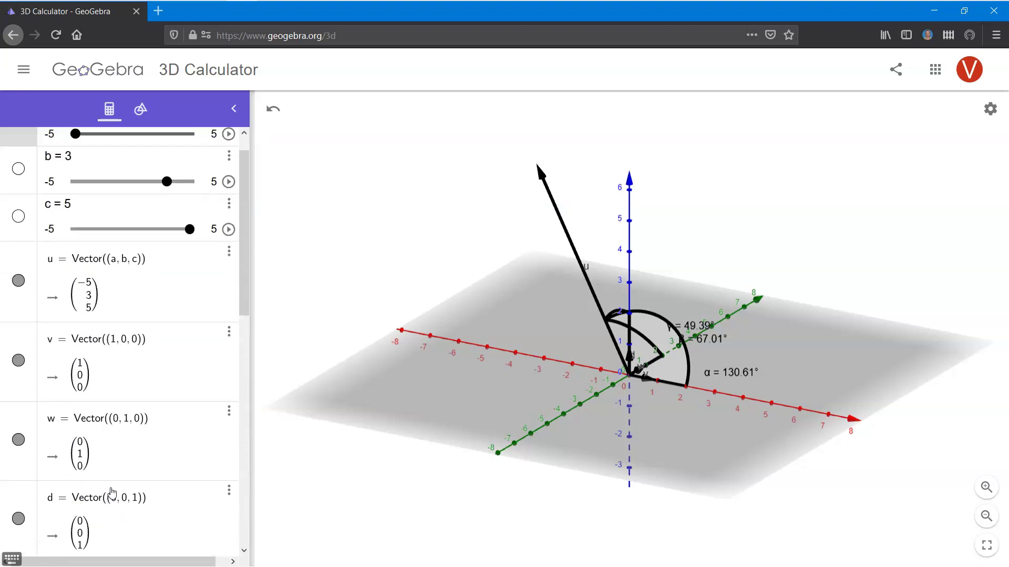
{"action": "scroll", "coordinate": [110, 490], "scroll_direction": "up", "scroll_amount": 1}
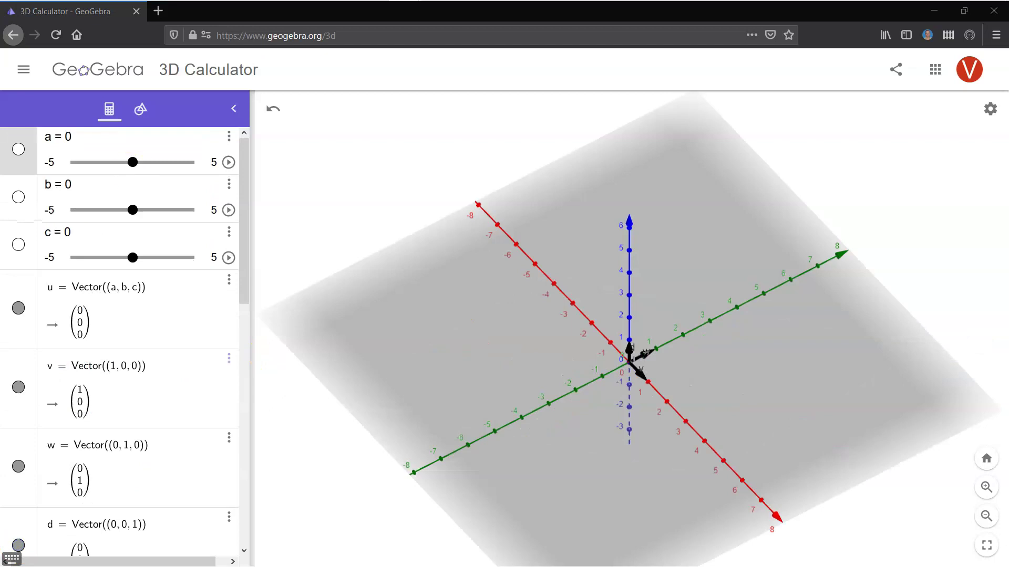
{"action": "left_click", "coordinate": [133, 169]}
{"action": "scroll", "coordinate": [90, 355], "scroll_direction": "down", "scroll_amount": 8}
{"action": "scroll", "coordinate": [93, 357], "scroll_direction": "up", "scroll_amount": 4}
{"action": "scroll", "coordinate": [84, 251], "scroll_direction": "up", "scroll_amount": 3}
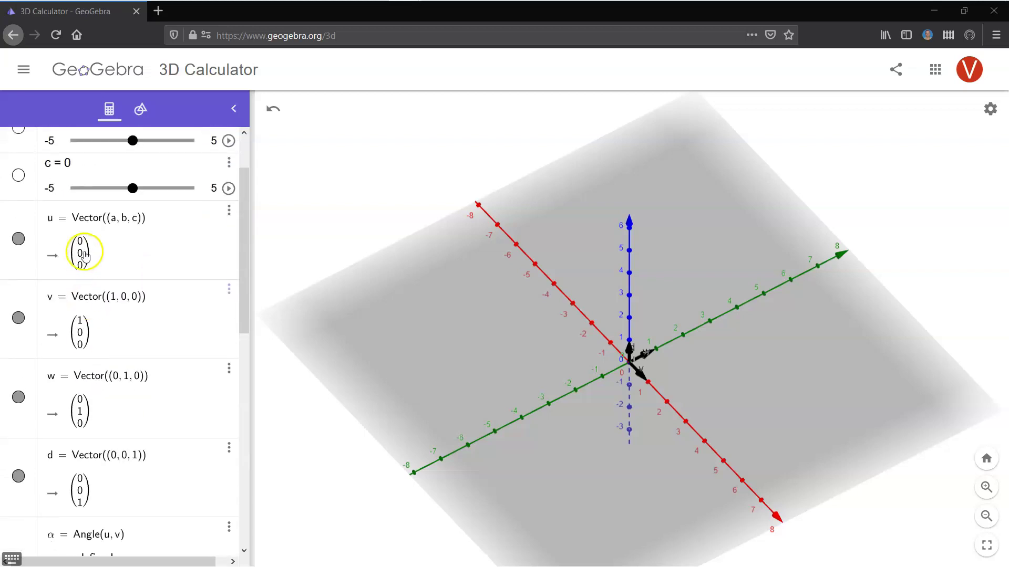
{"action": "scroll", "coordinate": [100, 375], "scroll_direction": "down", "scroll_amount": 7}
{"action": "scroll", "coordinate": [152, 355], "scroll_direction": "down", "scroll_amount": 1}
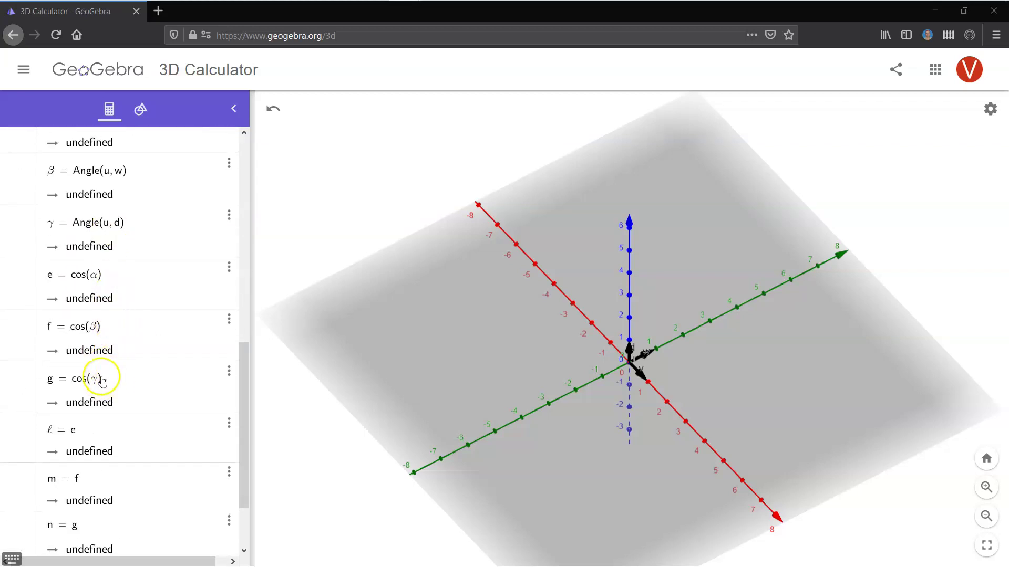
{"action": "scroll", "coordinate": [101, 379], "scroll_direction": "down", "scroll_amount": 3}
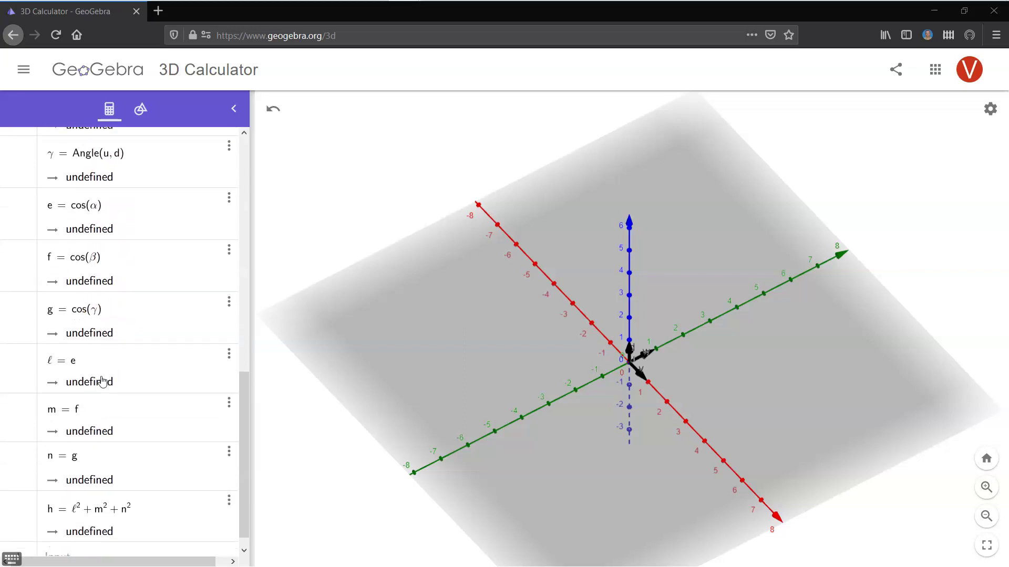
{"action": "scroll", "coordinate": [100, 382], "scroll_direction": "up", "scroll_amount": 3}
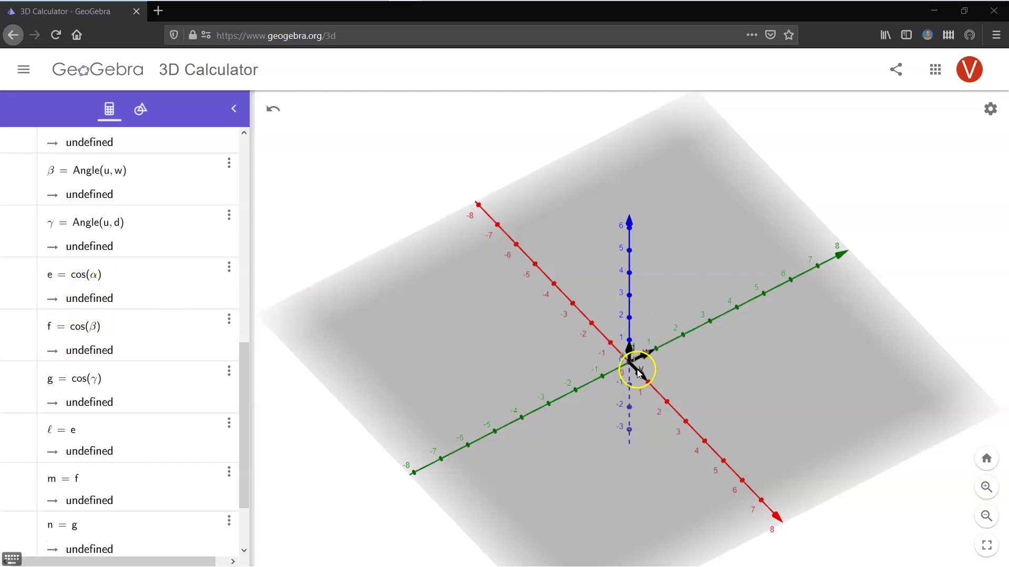
{"action": "scroll", "coordinate": [185, 405], "scroll_direction": "down", "scroll_amount": 3}
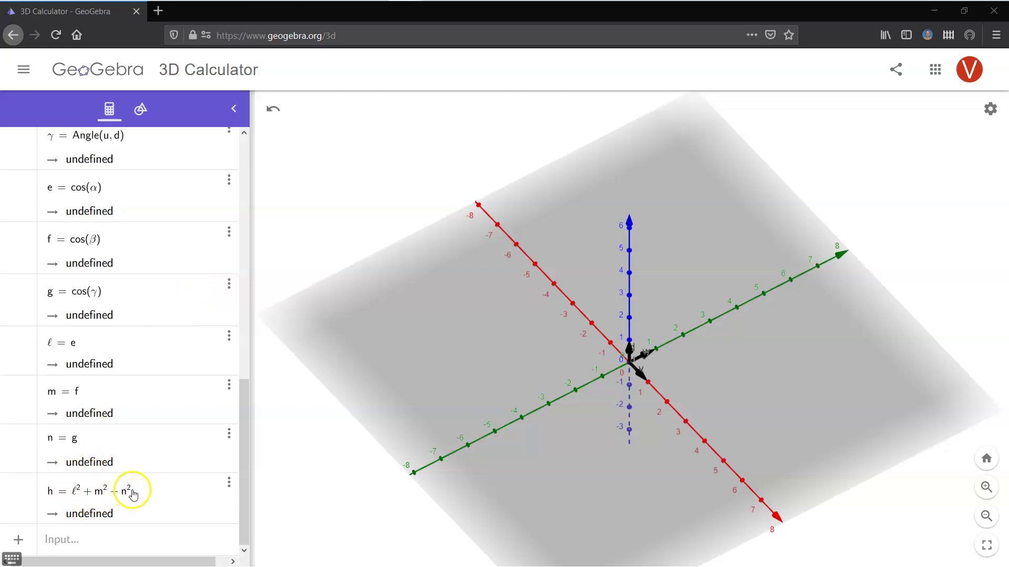
{"action": "scroll", "coordinate": [129, 486], "scroll_direction": "up", "scroll_amount": 15}
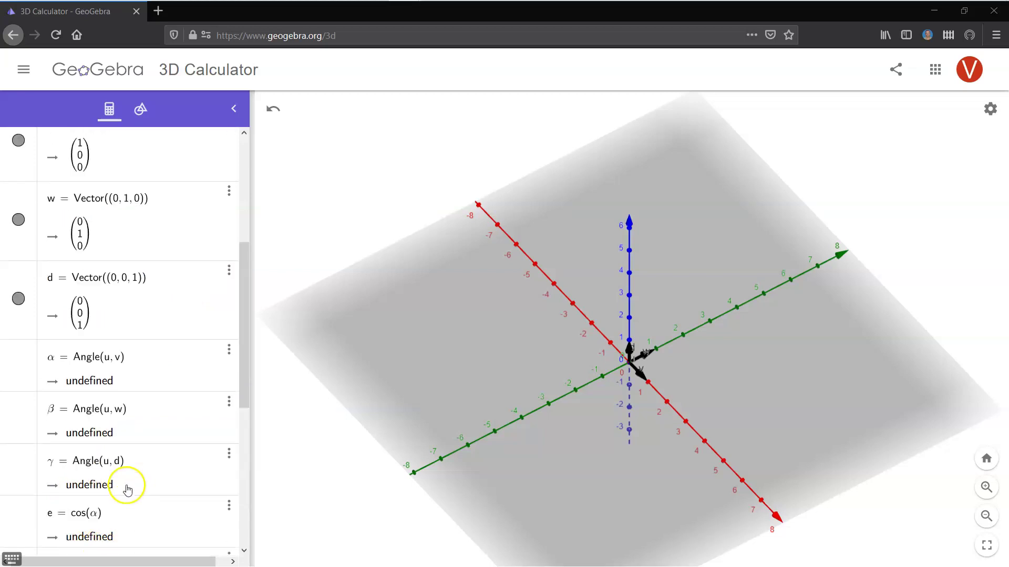
Raise a and b, lower c to −5, and view u from the side.
{"action": "left_click", "coordinate": [133, 163]}
{"action": "left_click_drag", "start_coordinate": [134, 166], "coordinate": [176, 168]}
{"action": "scroll", "coordinate": [88, 457], "scroll_direction": "down", "scroll_amount": 15}
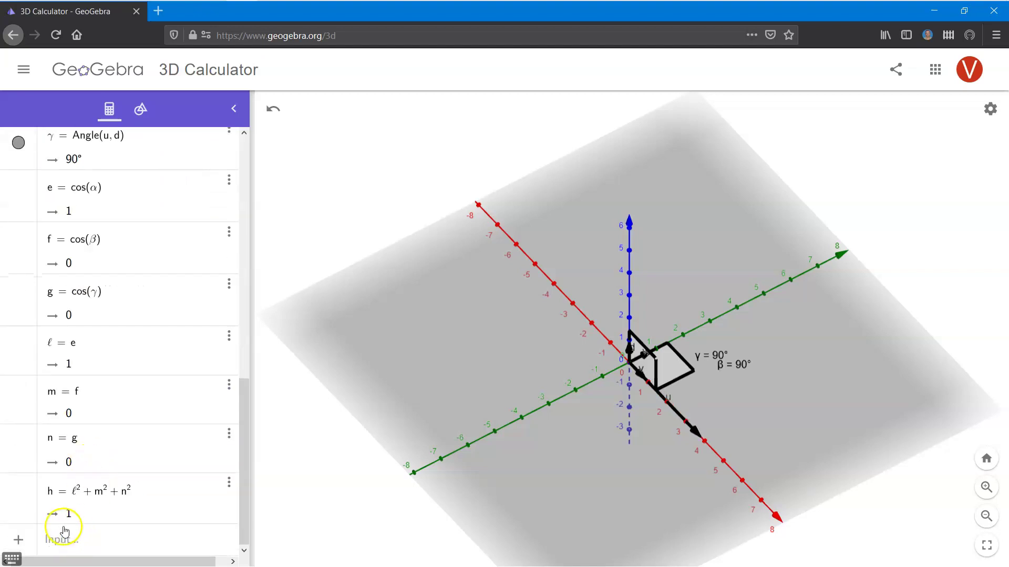
{"action": "scroll", "coordinate": [128, 464], "scroll_direction": "up", "scroll_amount": 15}
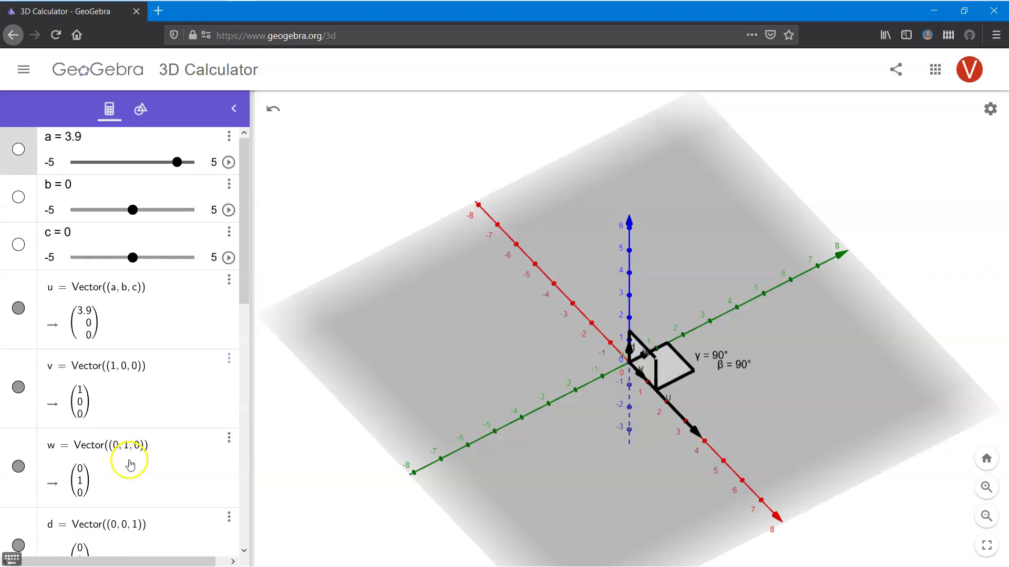
{"action": "left_click_drag", "start_coordinate": [132, 210], "coordinate": [163, 216]}
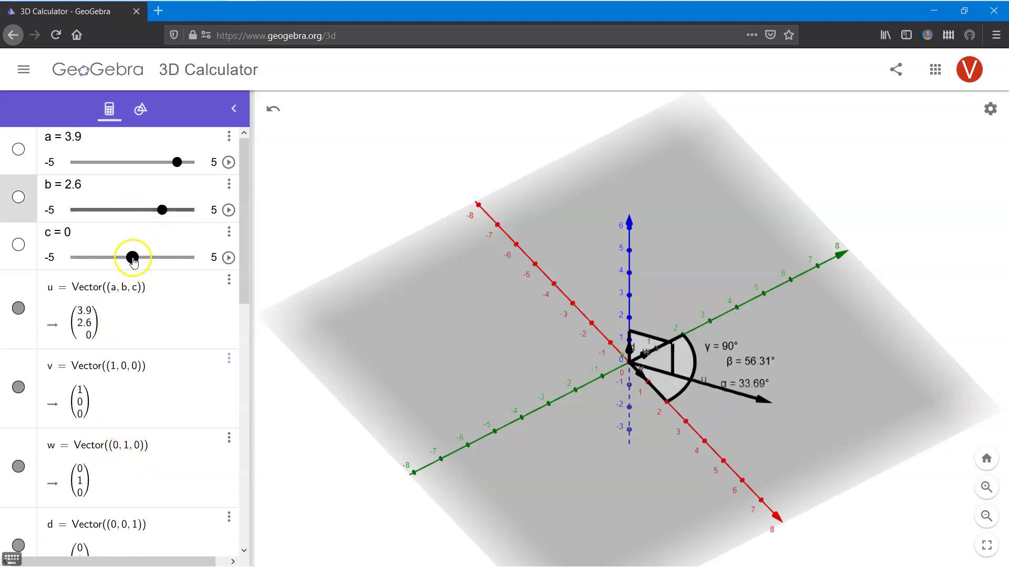
{"action": "left_click_drag", "start_coordinate": [133, 261], "coordinate": [56, 273]}
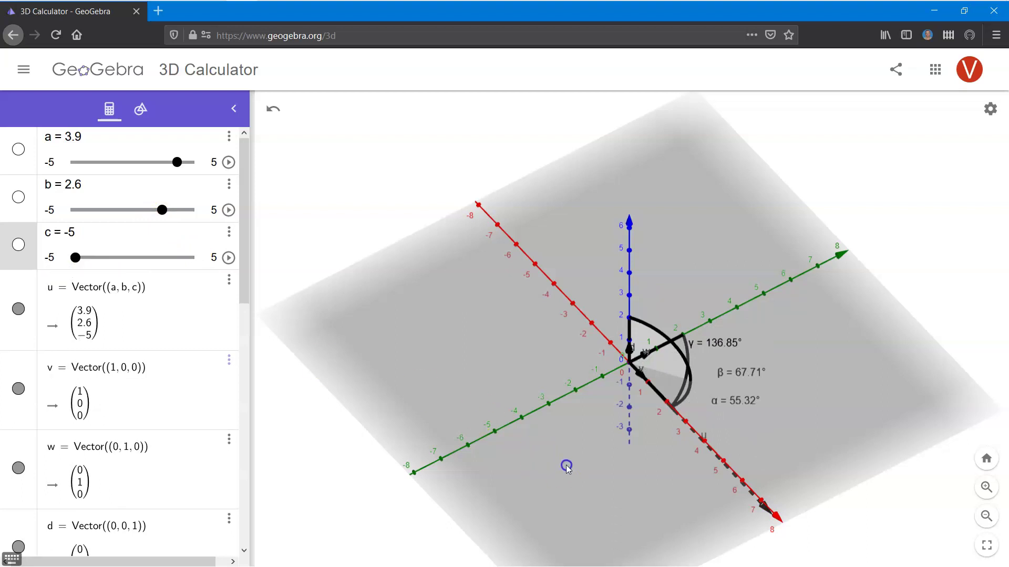
{"action": "left_click_drag", "start_coordinate": [562, 466], "coordinate": [544, 444]}
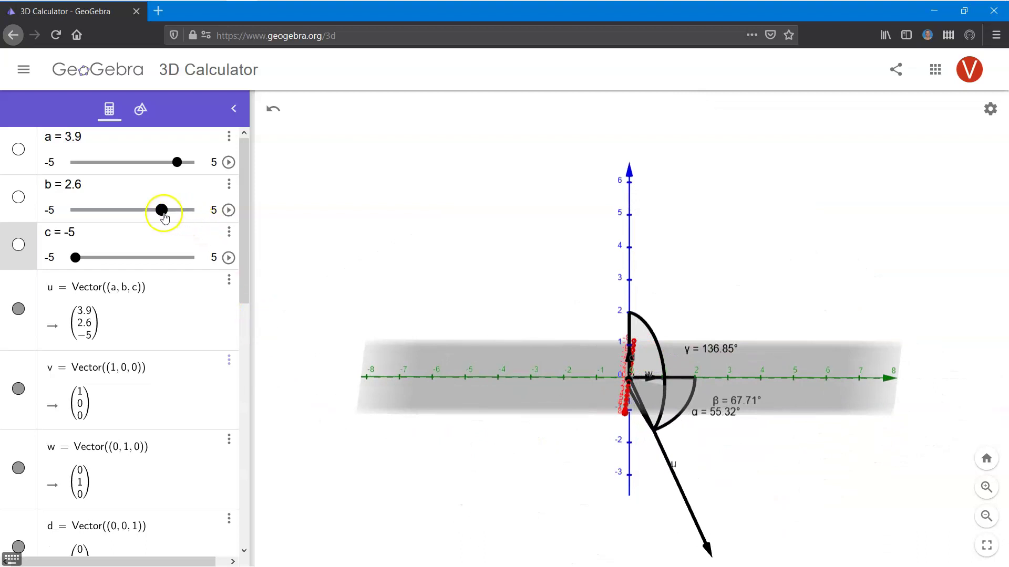
Lower b and a to −5 so u = (−5, −5, −5), then check h.
{"action": "left_click_drag", "start_coordinate": [162, 210], "coordinate": [76, 212]}
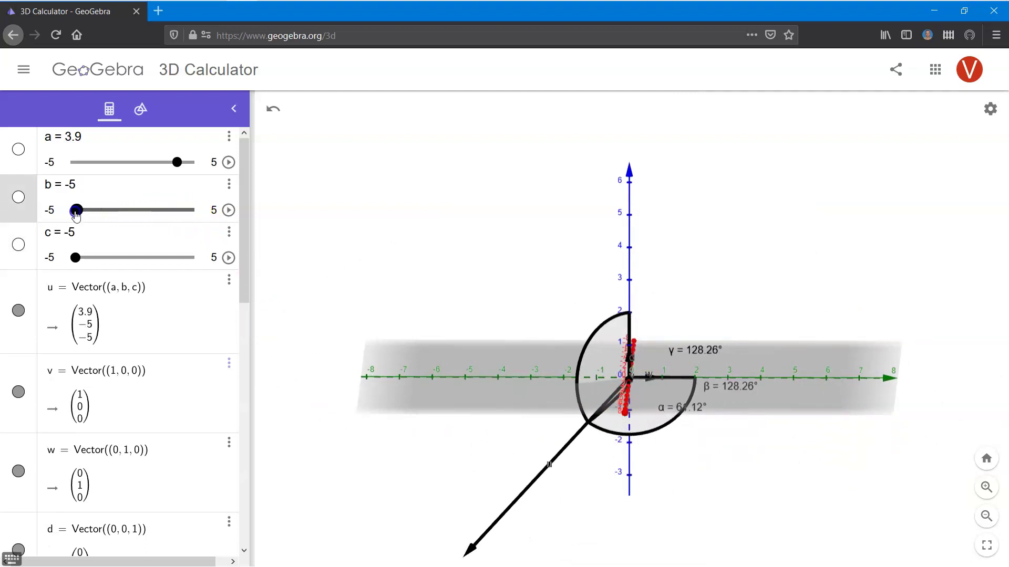
{"action": "left_click_drag", "start_coordinate": [601, 457], "coordinate": [734, 498]}
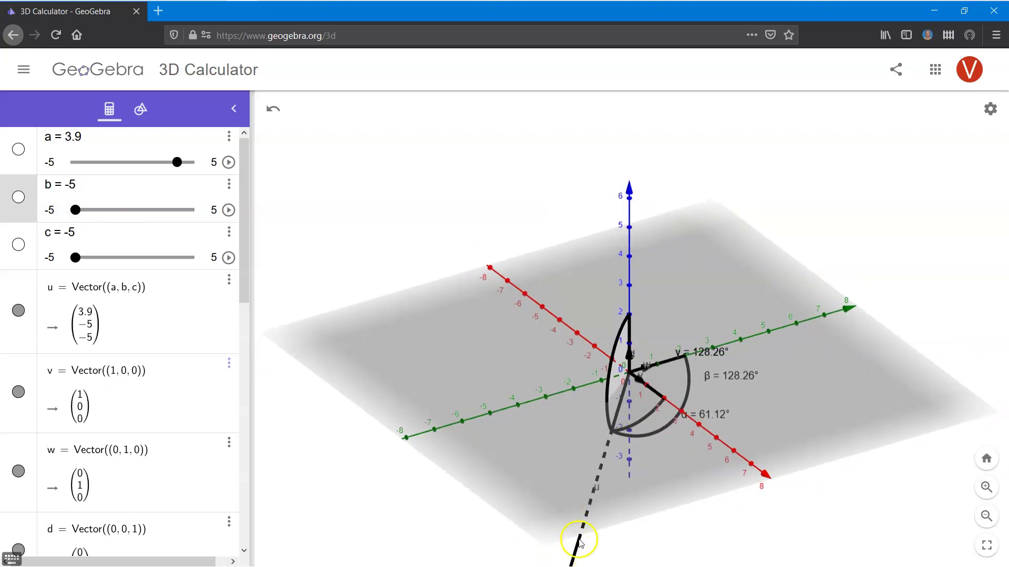
{"action": "left_click_drag", "start_coordinate": [177, 162], "coordinate": [63, 176]}
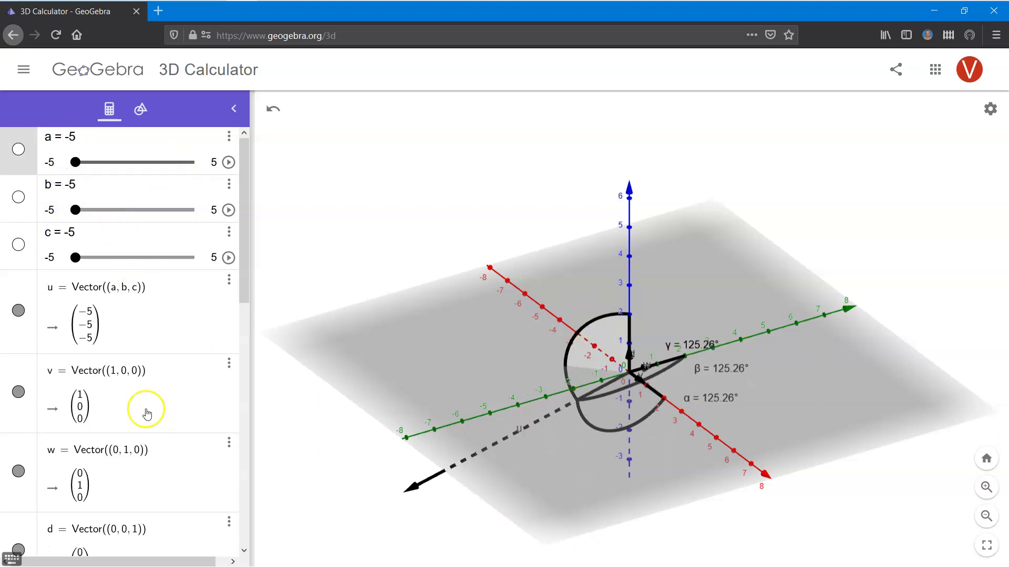
{"action": "scroll", "coordinate": [147, 415], "scroll_direction": "down", "scroll_amount": 1}
{"action": "scroll", "coordinate": [148, 415], "scroll_direction": "down", "scroll_amount": 10}
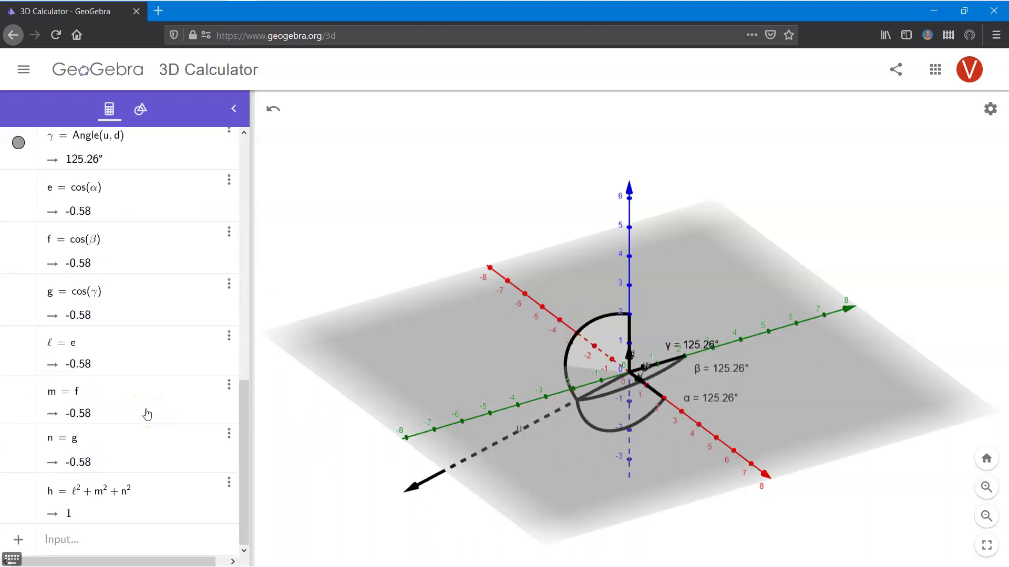
{"action": "scroll", "coordinate": [147, 415], "scroll_direction": "up", "scroll_amount": 10}
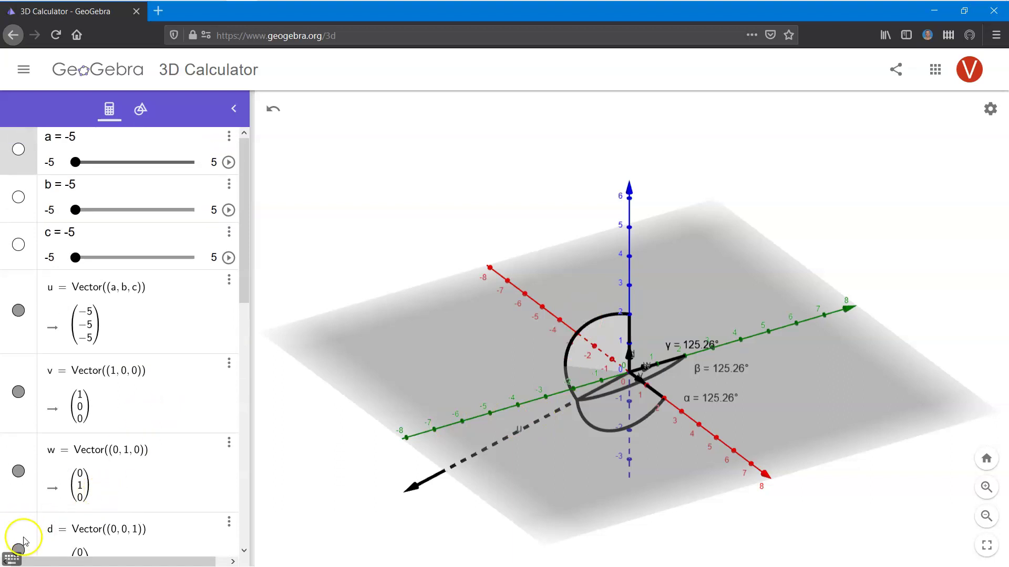